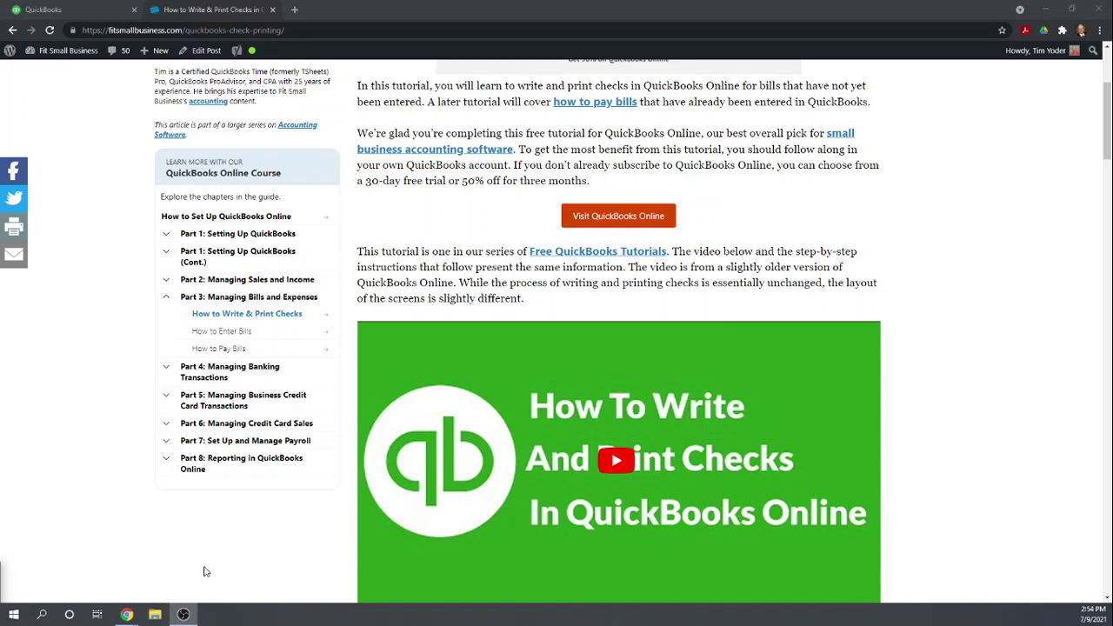
In Paul's Plumbing, start a new check drawing on 1180 Chase Checking Account.
{"action": "scroll", "coordinate": [206, 570], "scroll_direction": "up", "scroll_amount": 1}
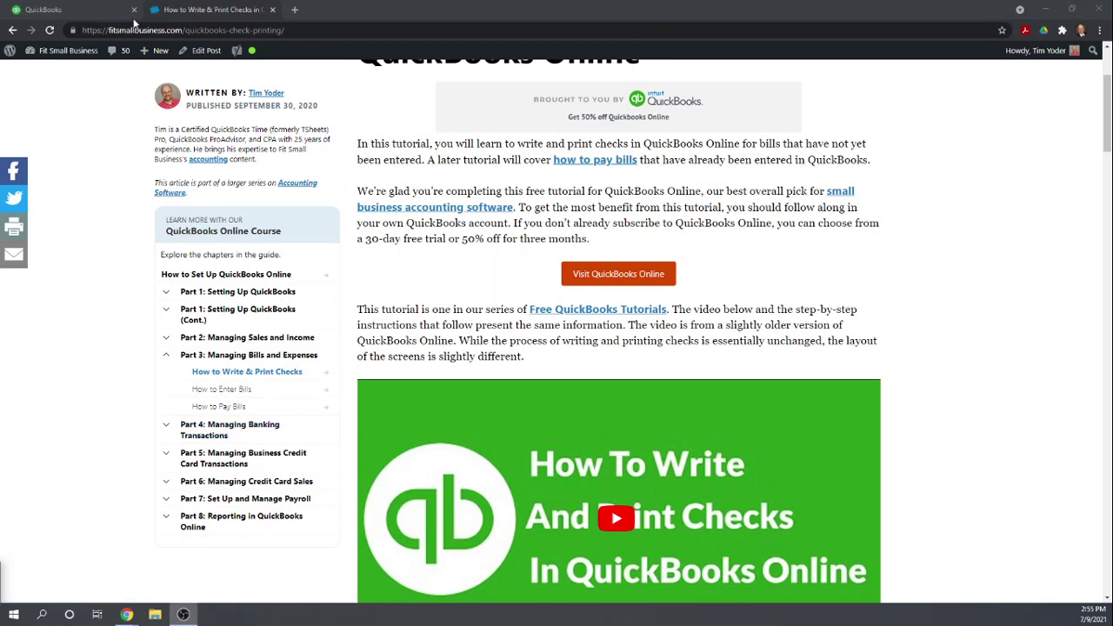
{"action": "left_click", "coordinate": [54, 9]}
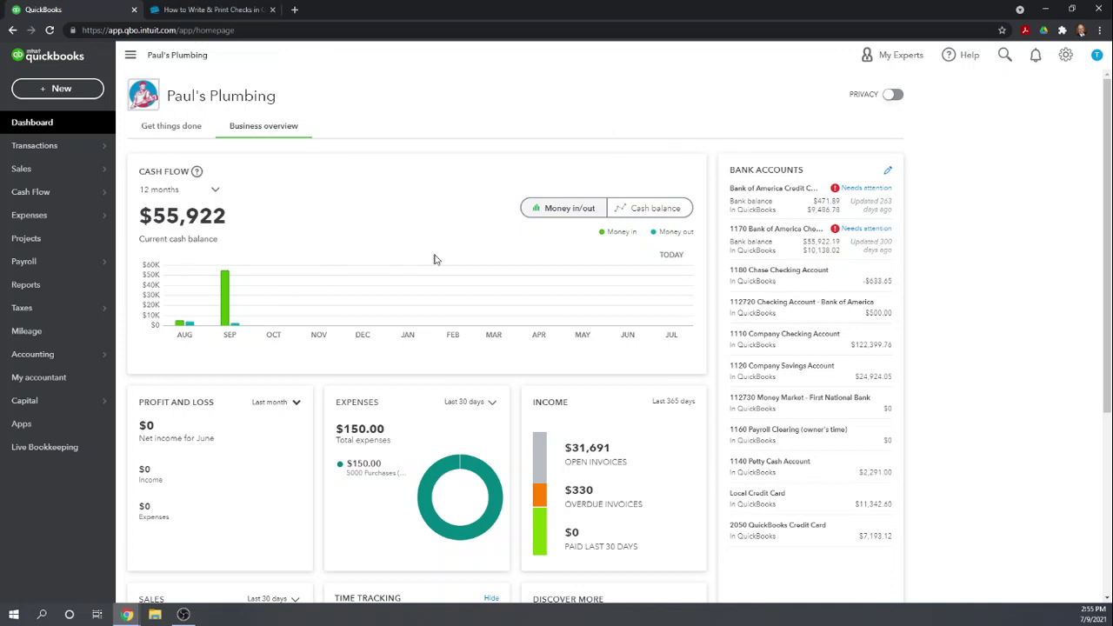
{"action": "left_click", "coordinate": [54, 88]}
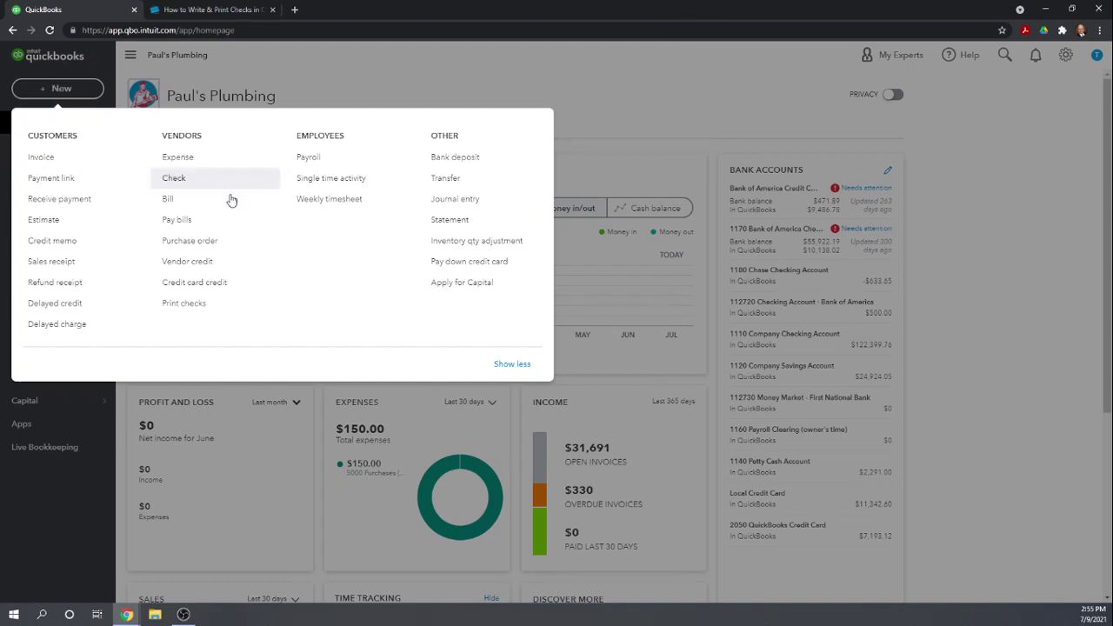
{"action": "left_click", "coordinate": [174, 179]}
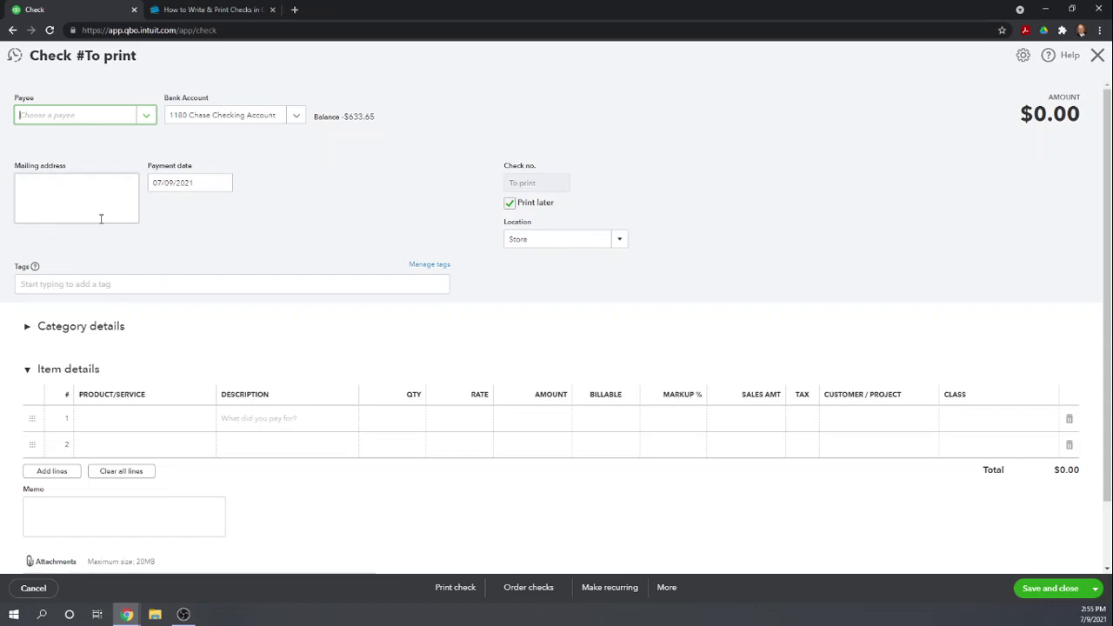
Make Business Supply Center the payee and untick Print later so the check becomes #1004.
{"action": "left_click", "coordinate": [145, 115]}
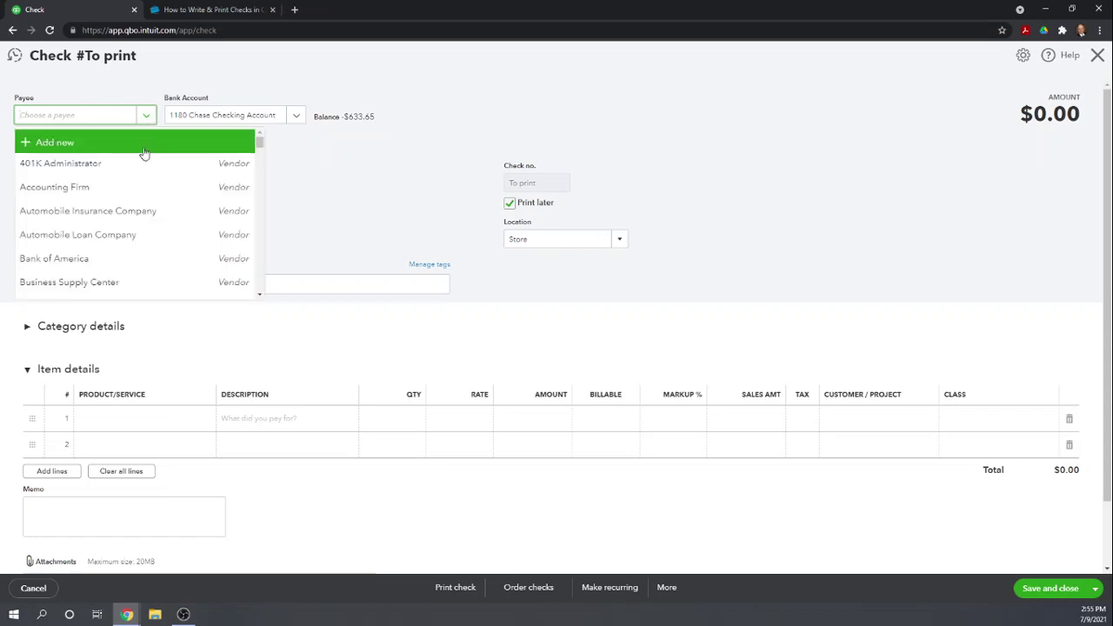
{"action": "scroll", "coordinate": [135, 217], "scroll_direction": "down", "scroll_amount": 3}
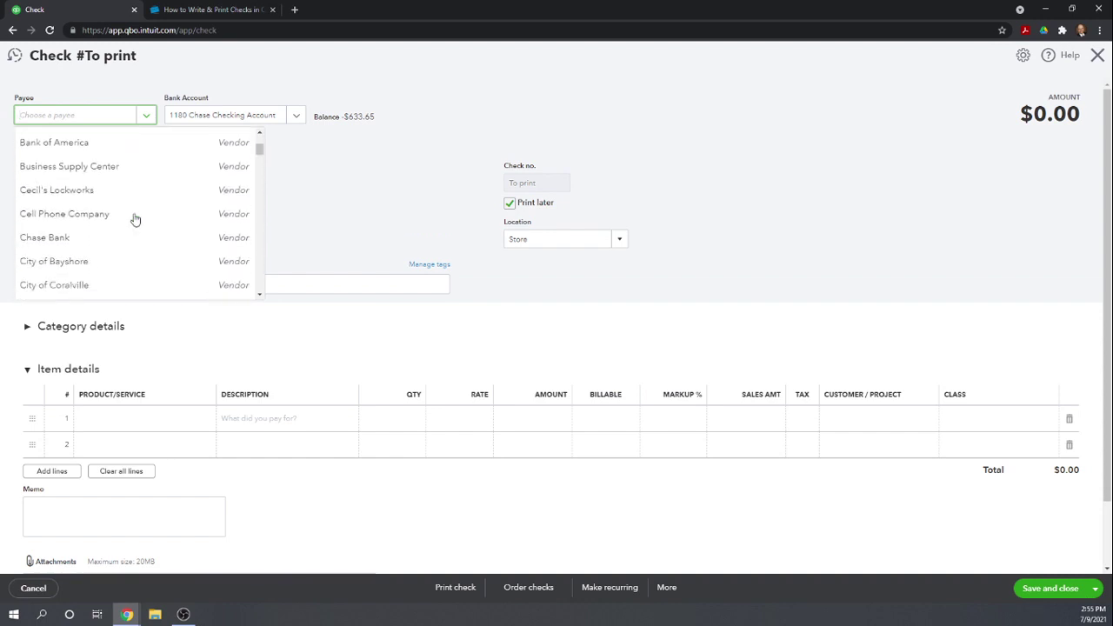
{"action": "left_click", "coordinate": [40, 169]}
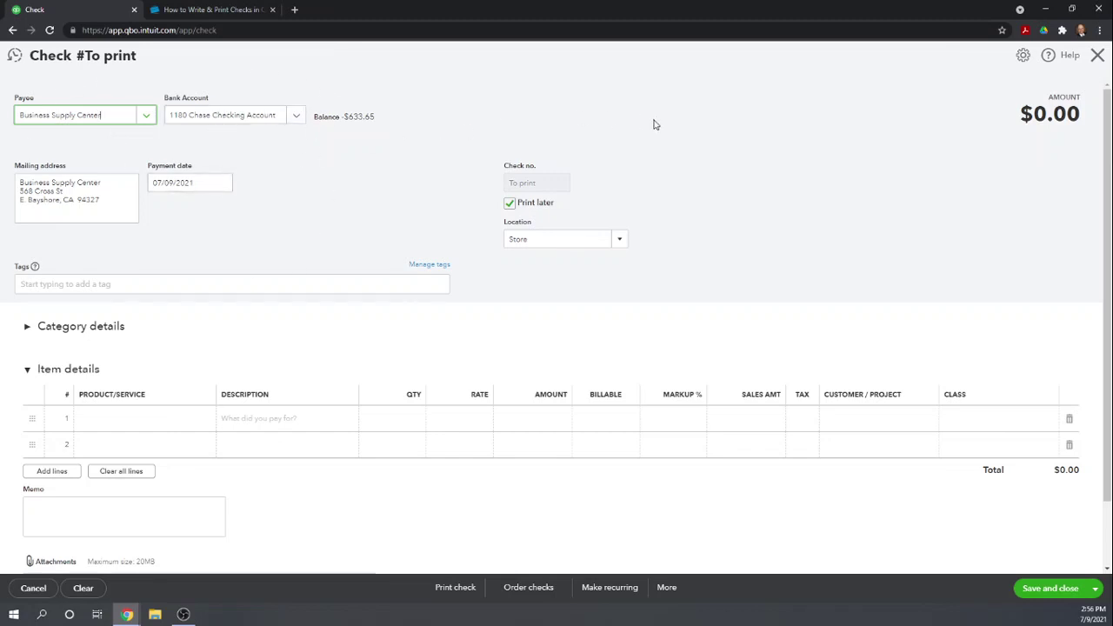
{"action": "scroll", "coordinate": [653, 124], "scroll_direction": "down", "scroll_amount": 1}
{"action": "scroll", "coordinate": [651, 129], "scroll_direction": "up", "scroll_amount": 1}
{"action": "left_click", "coordinate": [510, 204]}
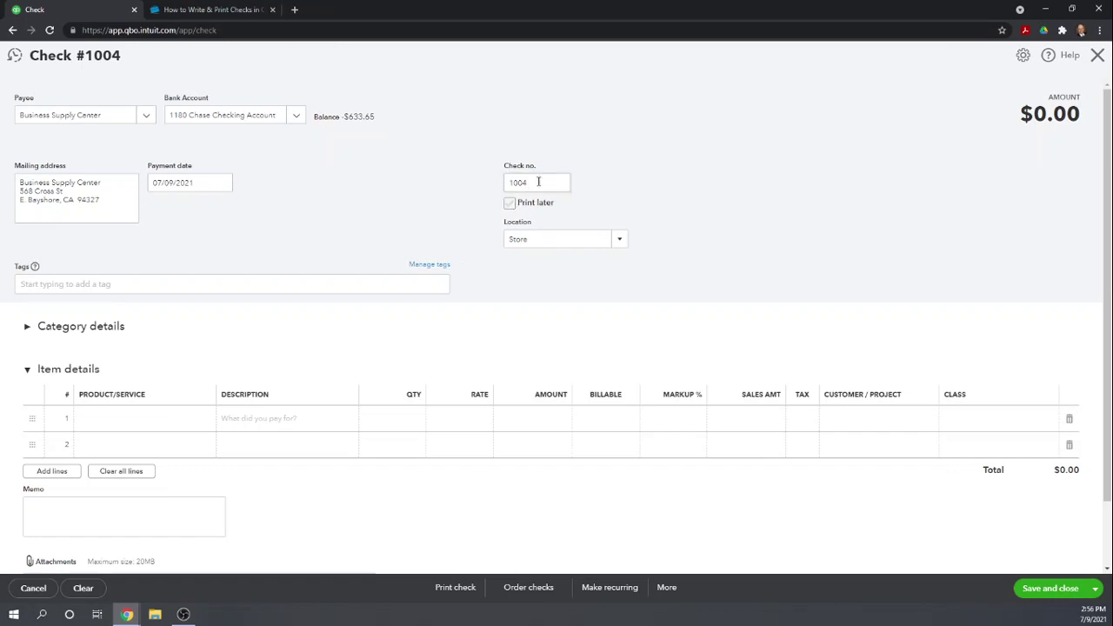
Try printing check #1004, get the line-item error, and untick Print later again.
{"action": "left_click", "coordinate": [452, 595]}
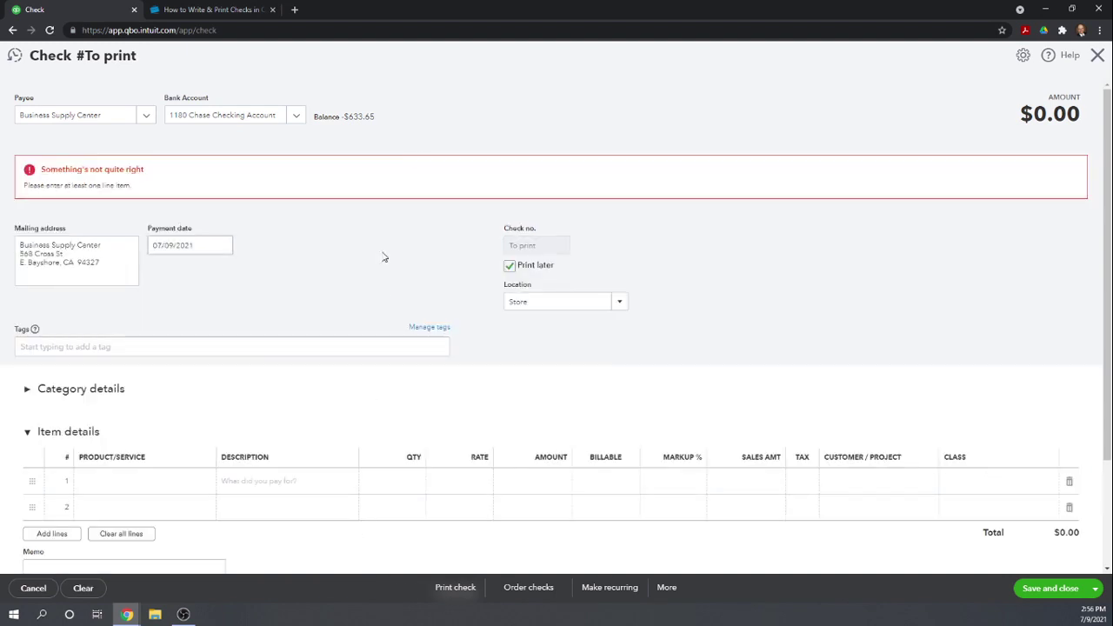
{"action": "scroll", "coordinate": [388, 256], "scroll_direction": "down", "scroll_amount": 2}
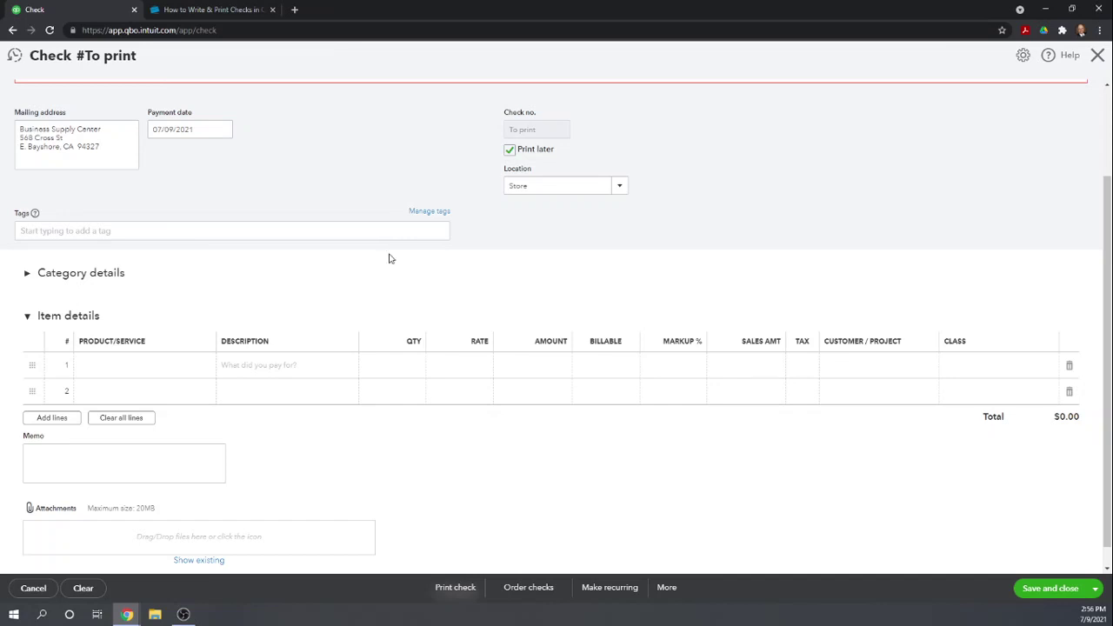
{"action": "scroll", "coordinate": [389, 256], "scroll_direction": "up", "scroll_amount": 2}
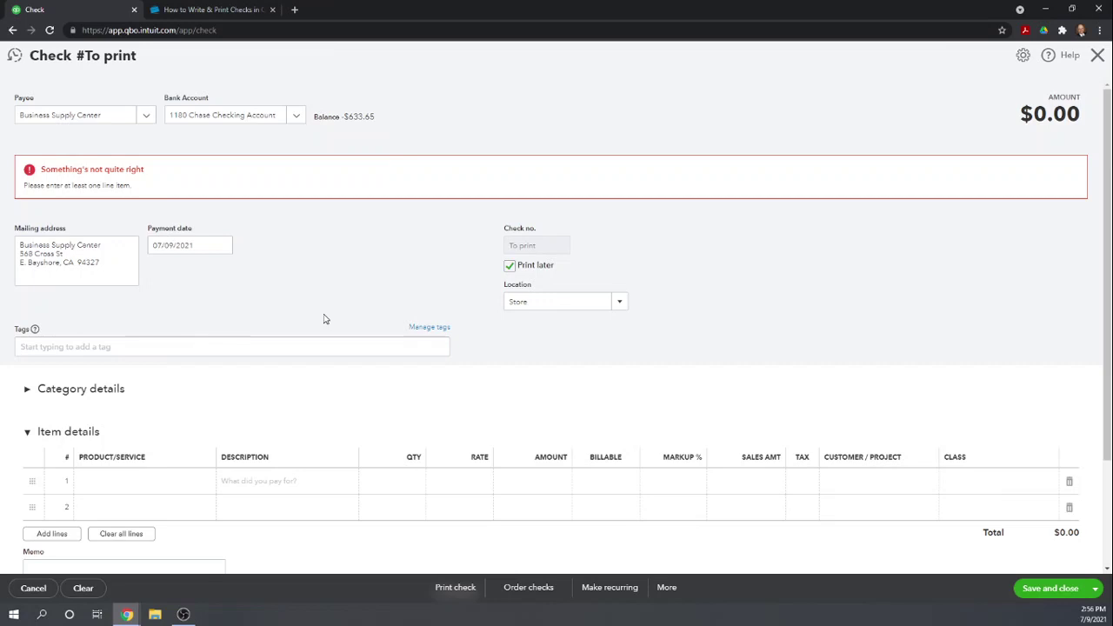
{"action": "left_click", "coordinate": [509, 265]}
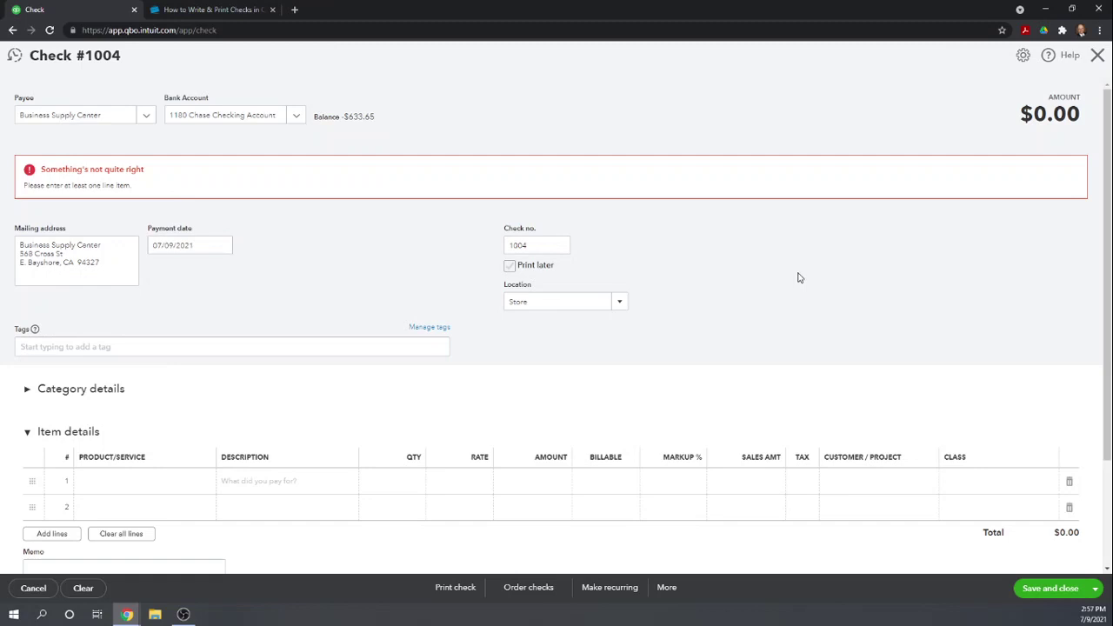
{"action": "scroll", "coordinate": [799, 278], "scroll_direction": "down", "scroll_amount": 1}
{"action": "scroll", "coordinate": [799, 277], "scroll_direction": "down", "scroll_amount": 1}
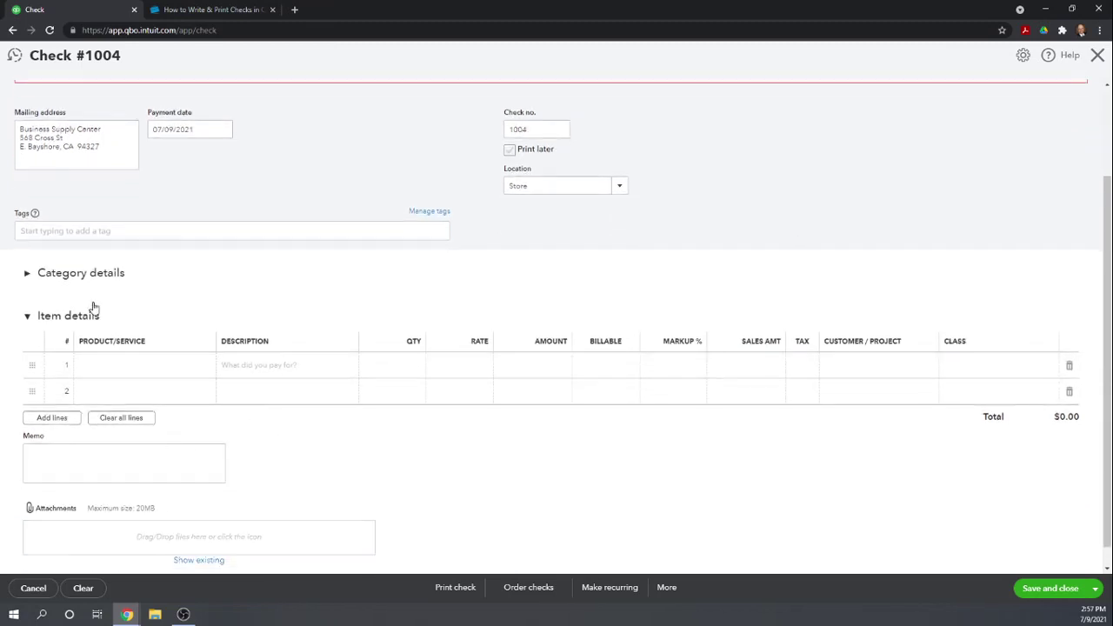
Expand the Category details section of check #1004 to show its empty expense lines.
{"action": "left_click", "coordinate": [26, 273]}
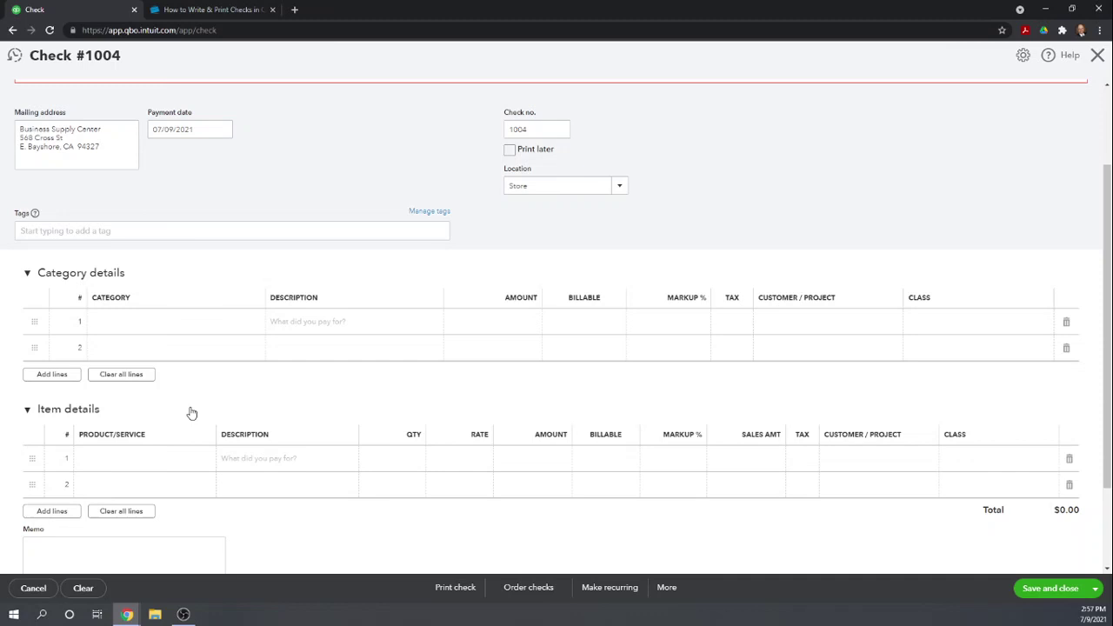
{"action": "scroll", "coordinate": [208, 416], "scroll_direction": "up", "scroll_amount": 2}
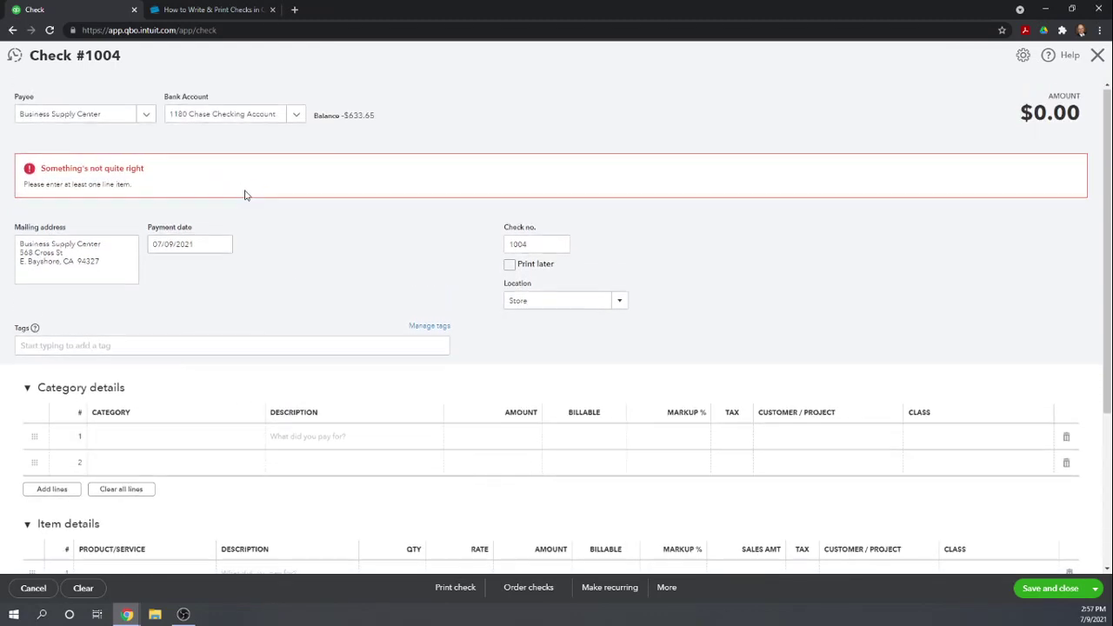
{"action": "scroll", "coordinate": [244, 195], "scroll_direction": "down", "scroll_amount": 1}
{"action": "scroll", "coordinate": [243, 199], "scroll_direction": "up", "scroll_amount": 1}
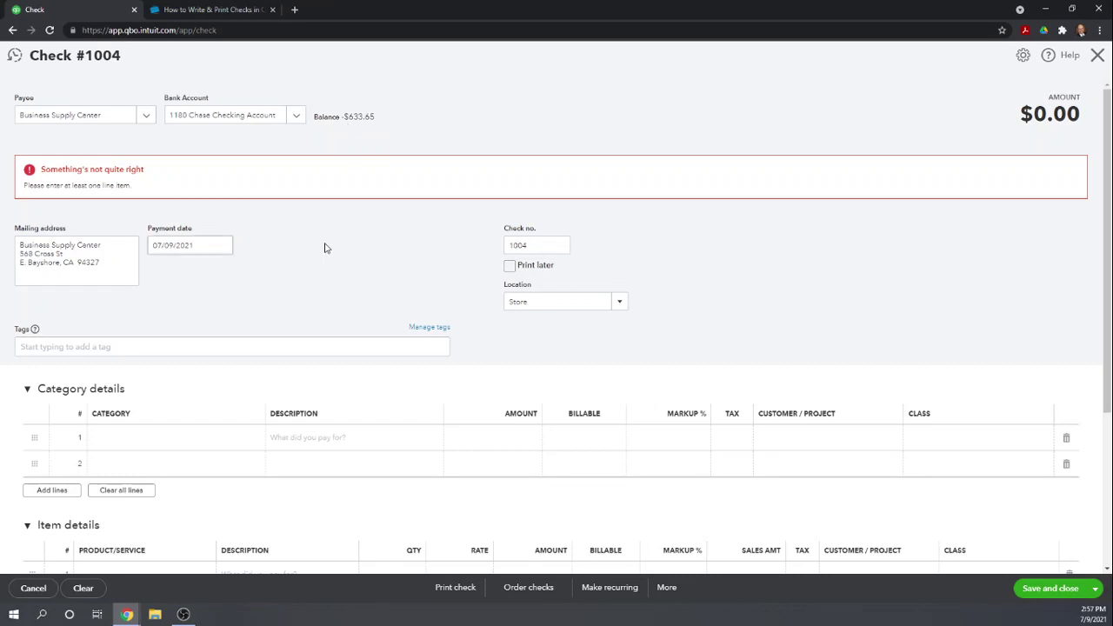
{"action": "scroll", "coordinate": [323, 246], "scroll_direction": "down", "scroll_amount": 1}
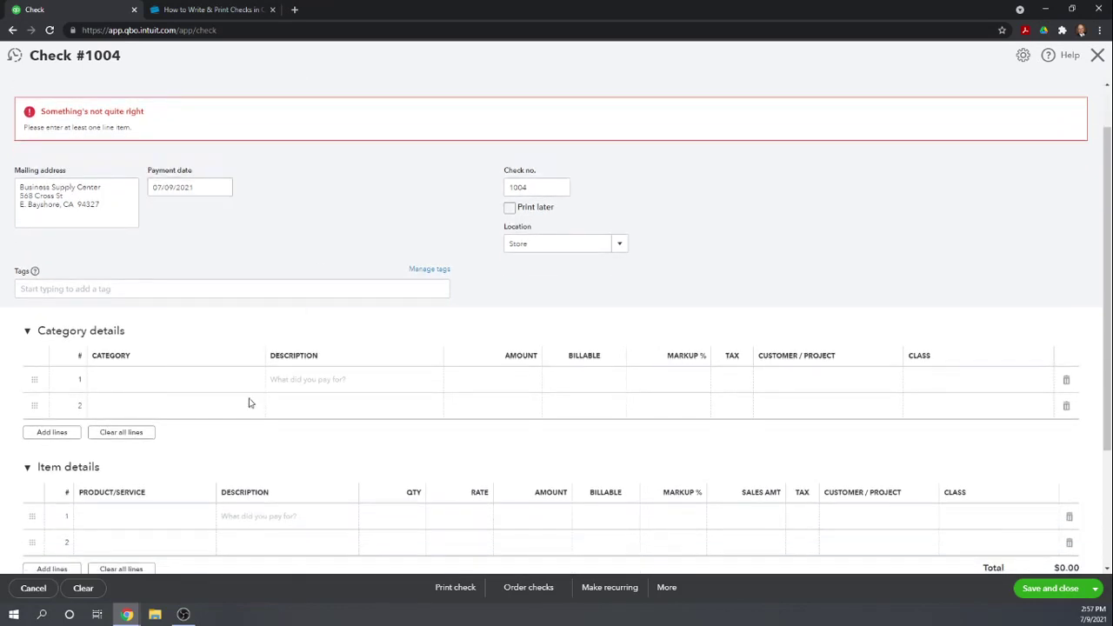
Add an Office Supplies category line for 500.00 on the check.
{"action": "left_click", "coordinate": [146, 387]}
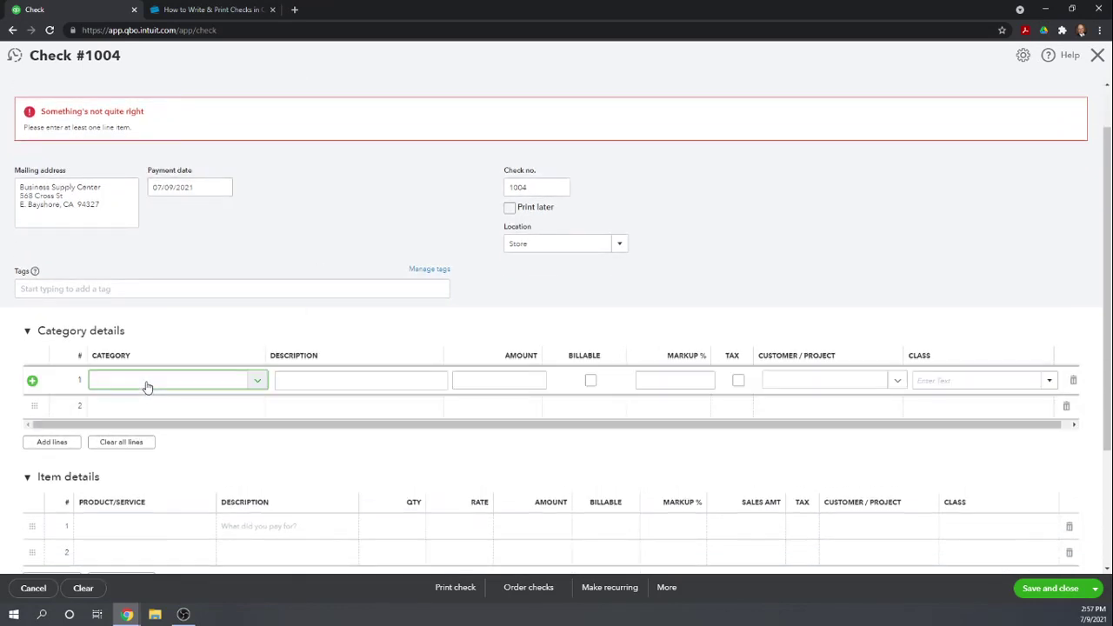
{"action": "type", "text": "Of"}
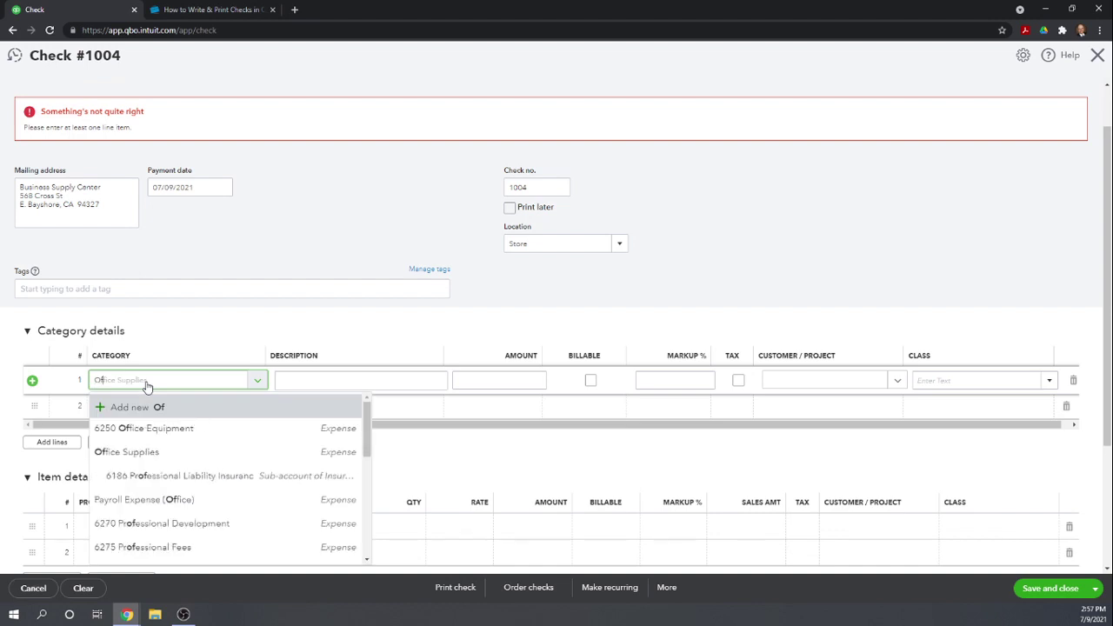
{"action": "left_click", "coordinate": [130, 458]}
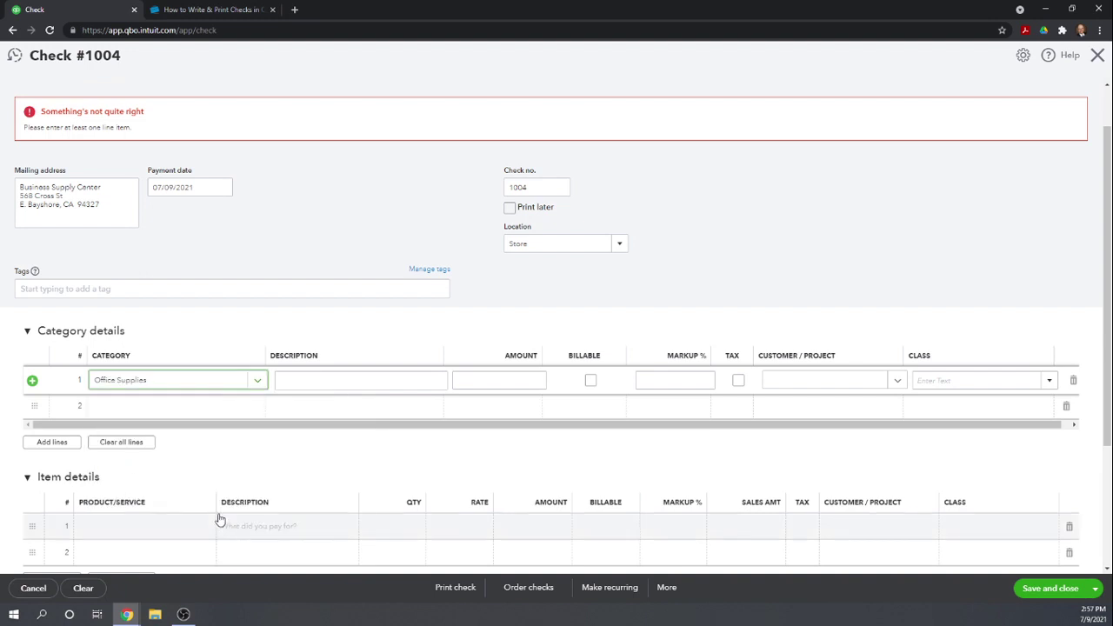
{"action": "key", "text": "Tab"}
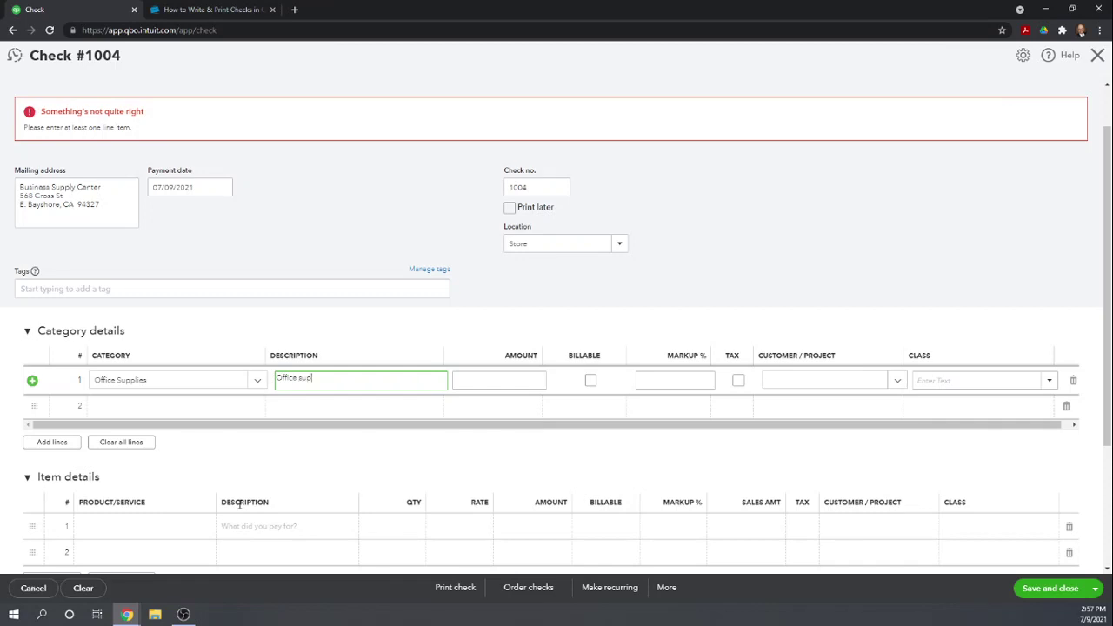
{"action": "key", "text": "Tab"}
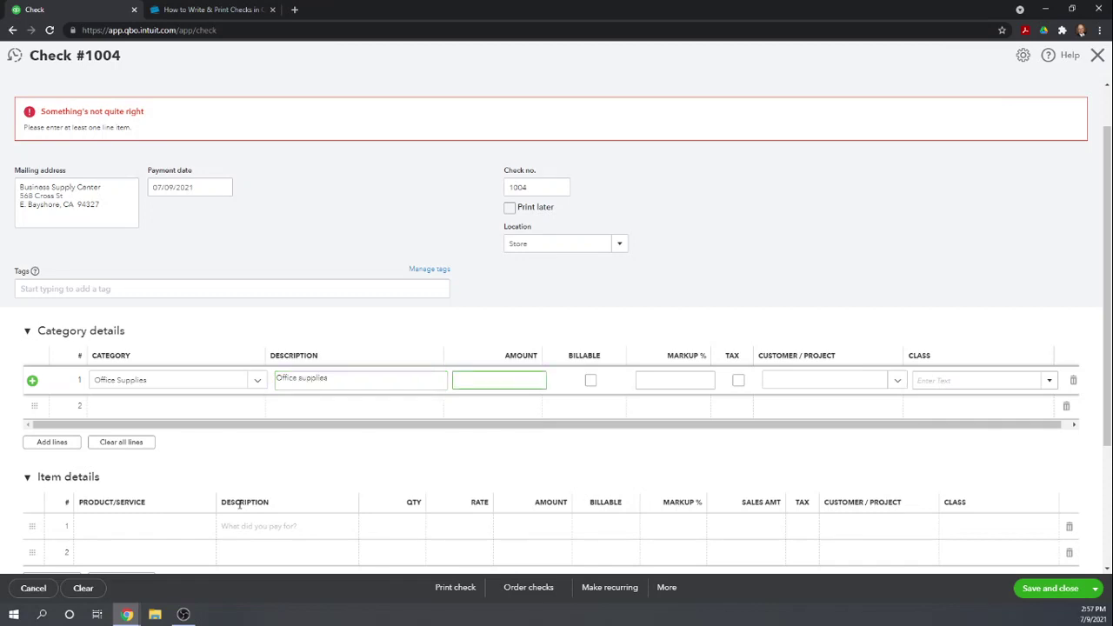
{"action": "key", "text": "Tab"}
Make the line billable at 50% markup to a customer, with class Accessories, and set the check to print later.
{"action": "left_click", "coordinate": [590, 382]}
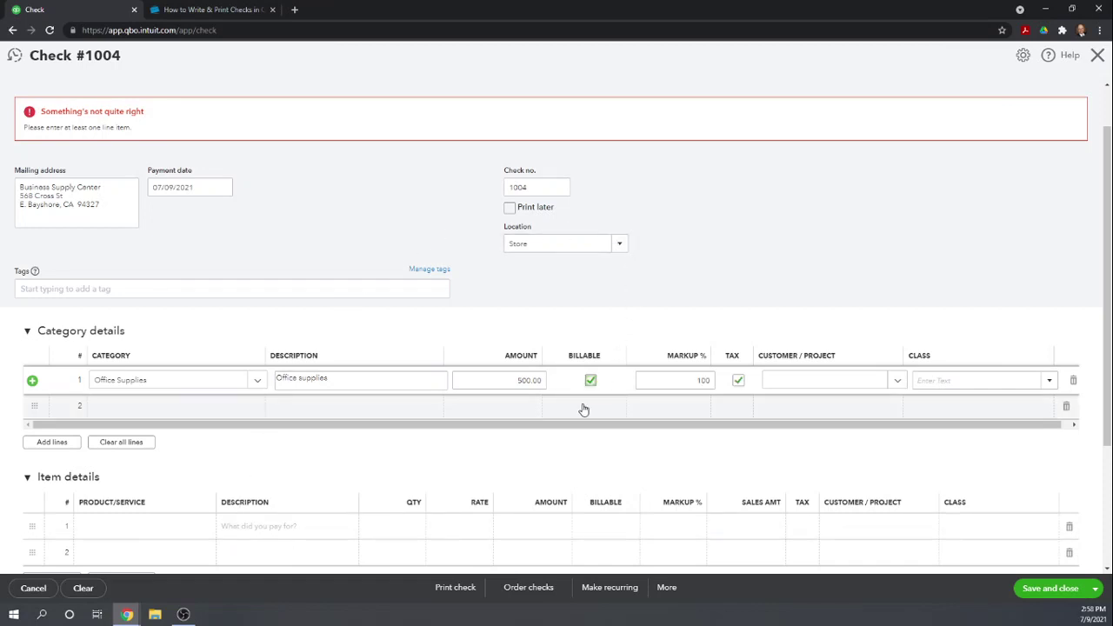
{"action": "left_click", "coordinate": [689, 379]}
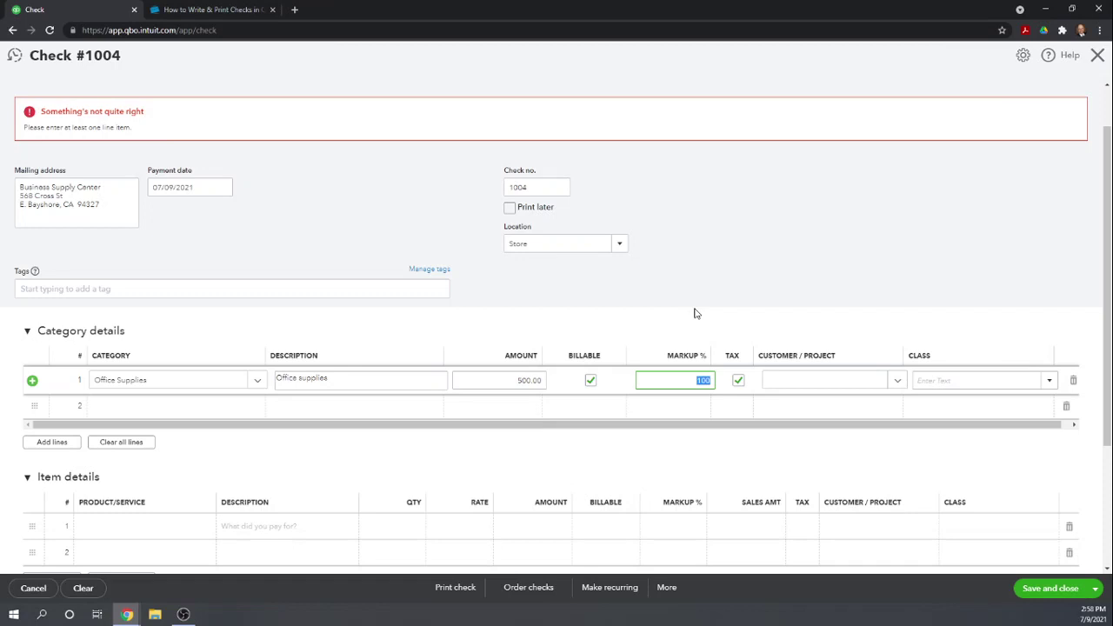
{"action": "type", "text": "50"}
{"action": "key", "text": "Tab"}
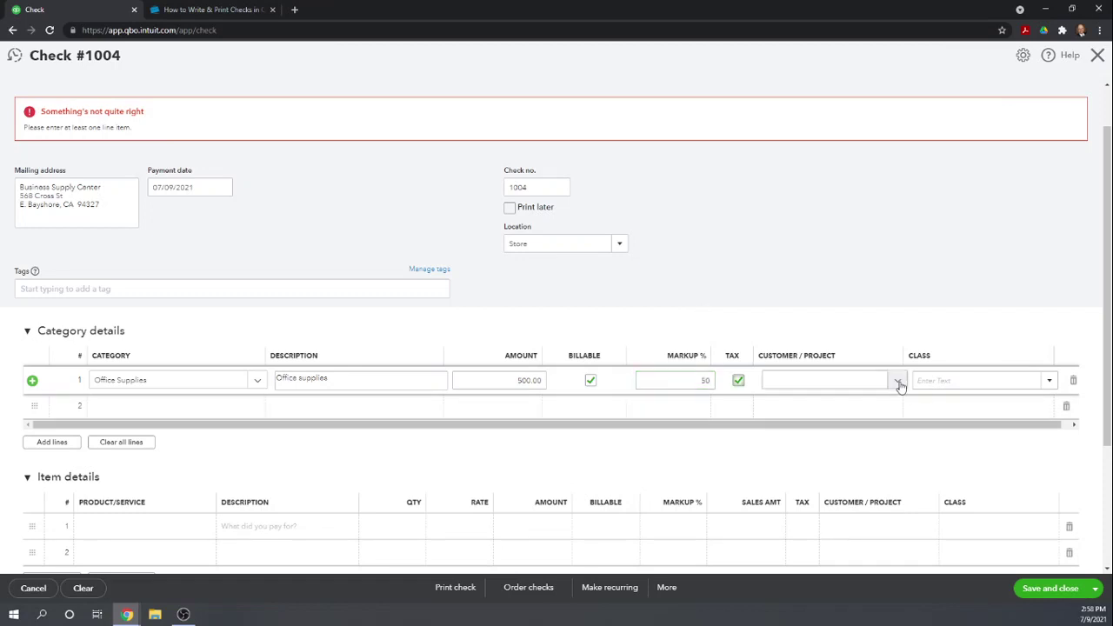
{"action": "left_click", "coordinate": [898, 382]}
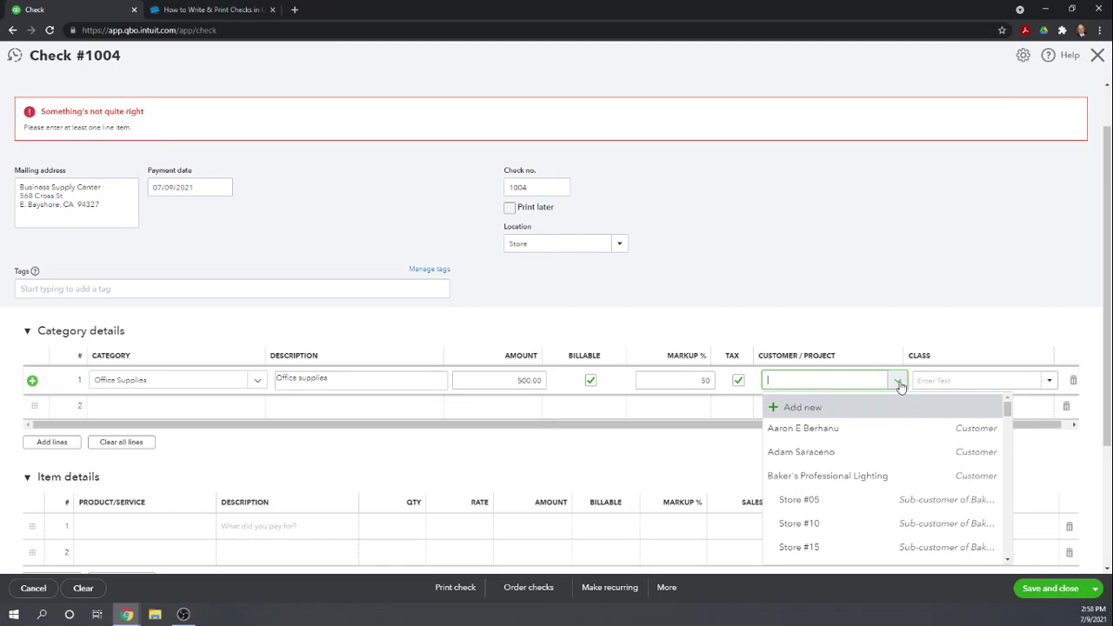
{"action": "left_click", "coordinate": [786, 430]}
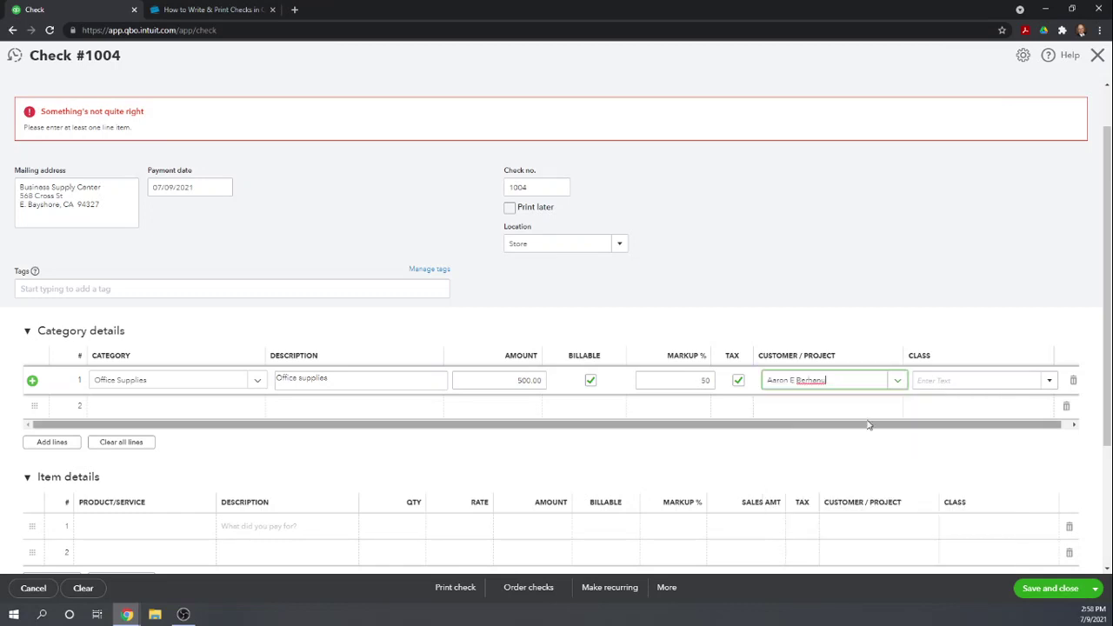
{"action": "left_click", "coordinate": [1049, 383]}
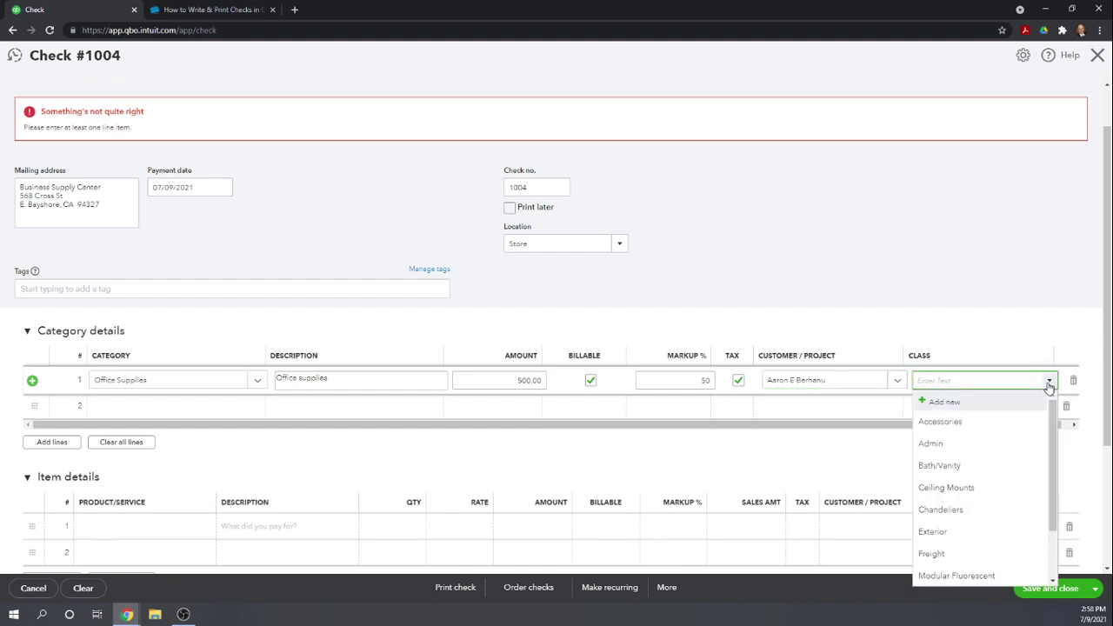
{"action": "left_click", "coordinate": [945, 422]}
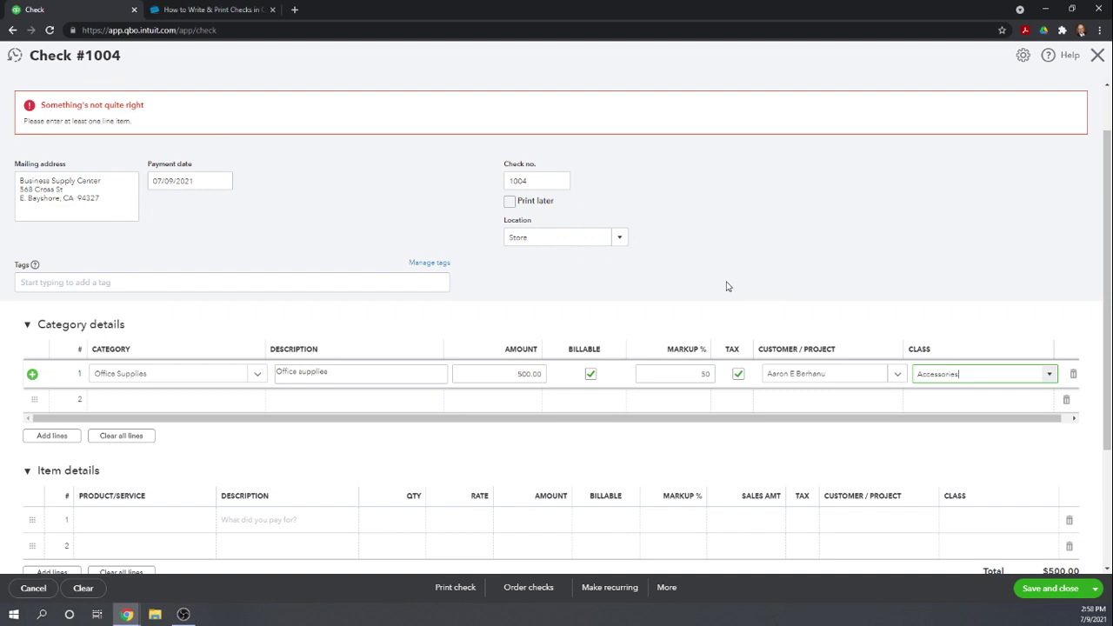
{"action": "left_click", "coordinate": [510, 208]}
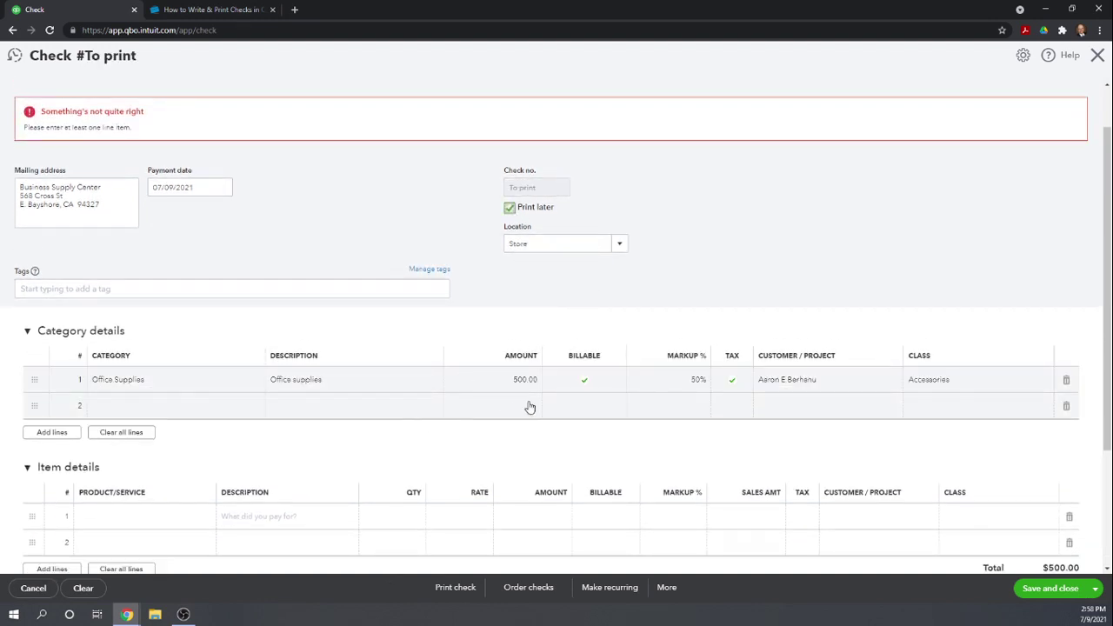
Review the $500.00 Business Supply Center check, then save it and return to the dashboard.
{"action": "scroll", "coordinate": [386, 261], "scroll_direction": "down", "scroll_amount": 1}
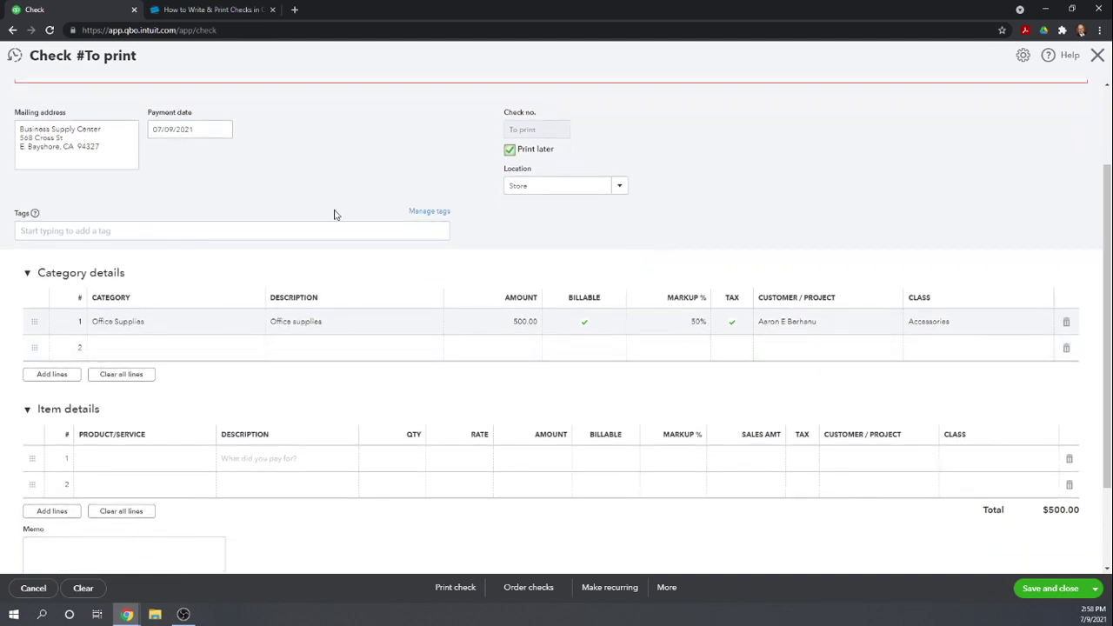
{"action": "scroll", "coordinate": [339, 215], "scroll_direction": "up", "scroll_amount": 2}
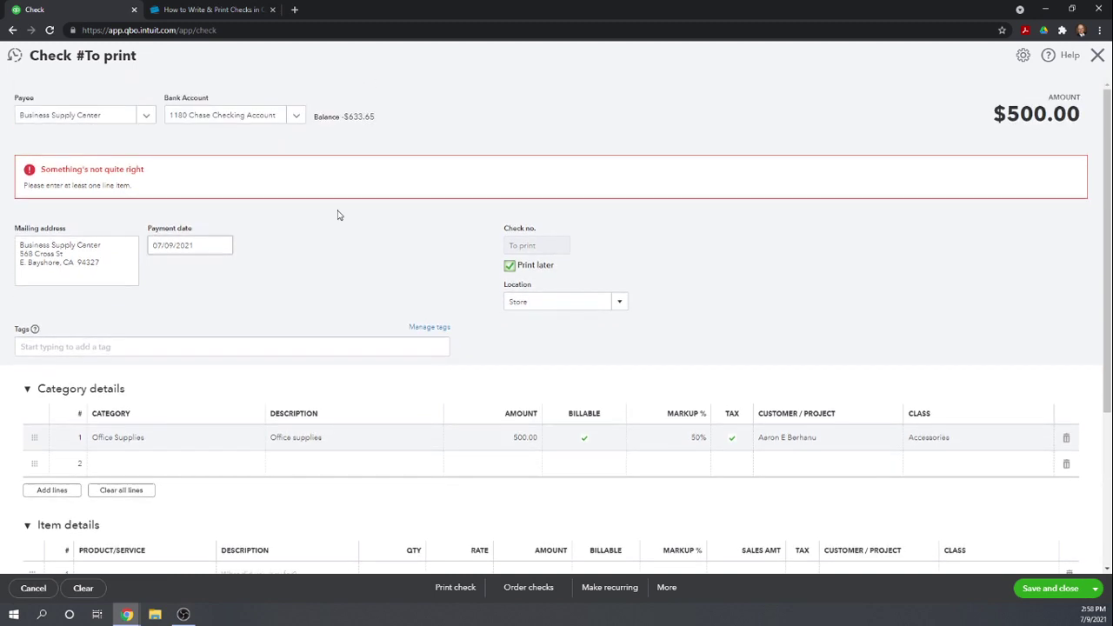
{"action": "scroll", "coordinate": [339, 214], "scroll_direction": "down", "scroll_amount": 4}
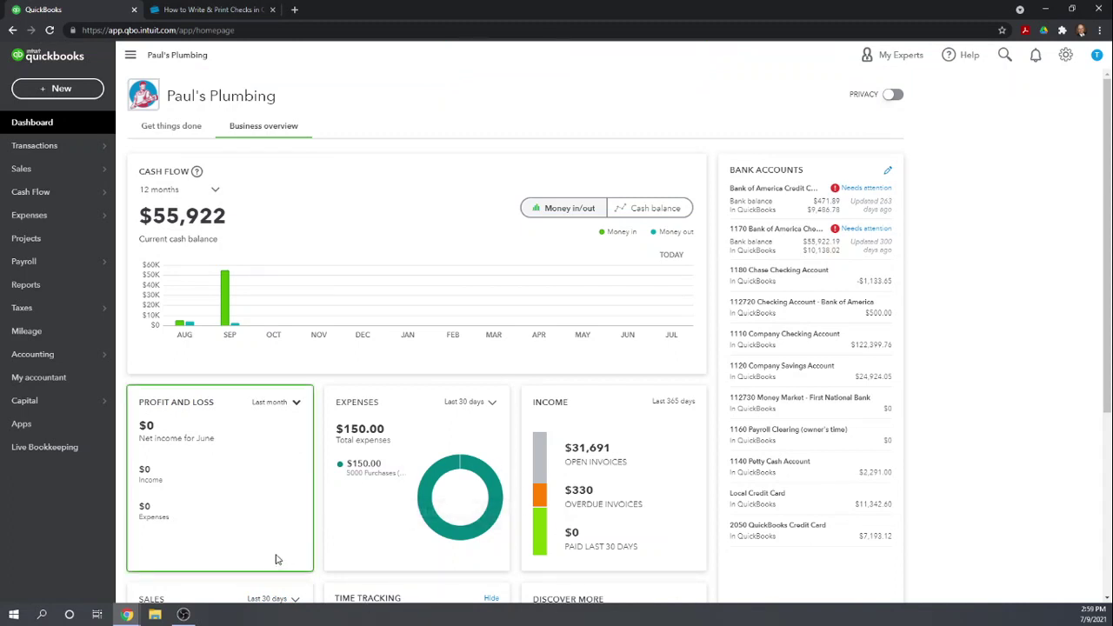
Create invoice 71168 for the customer, adding the $500 billable office supplies expense plus the $250 markup.
{"action": "mouse_move", "coordinate": [19, 172]}
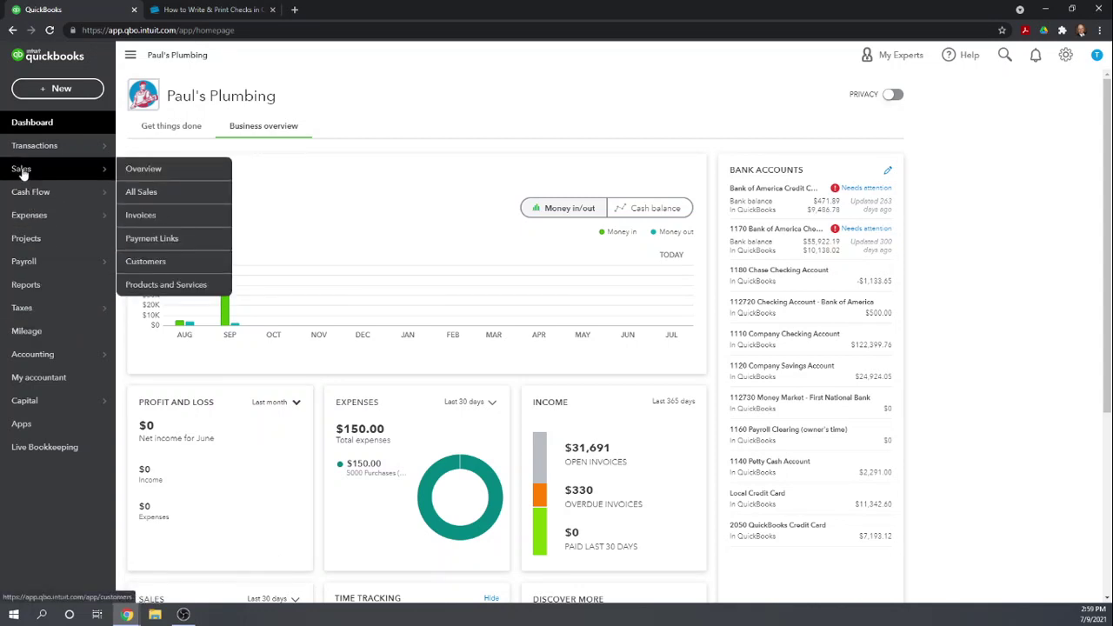
{"action": "left_click", "coordinate": [142, 216]}
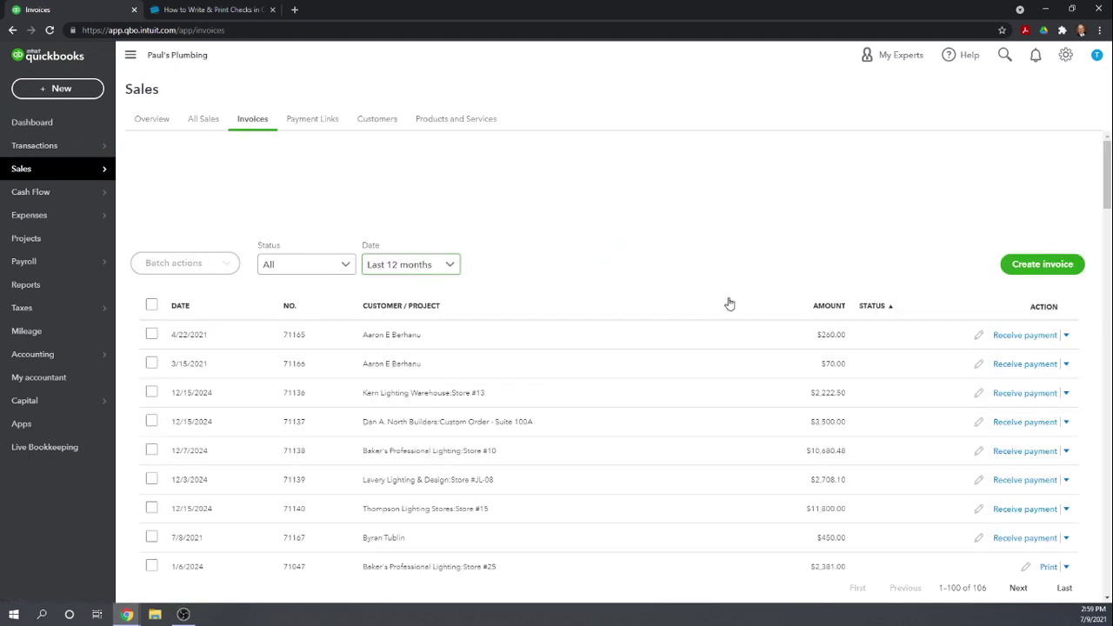
{"action": "left_click", "coordinate": [1005, 264]}
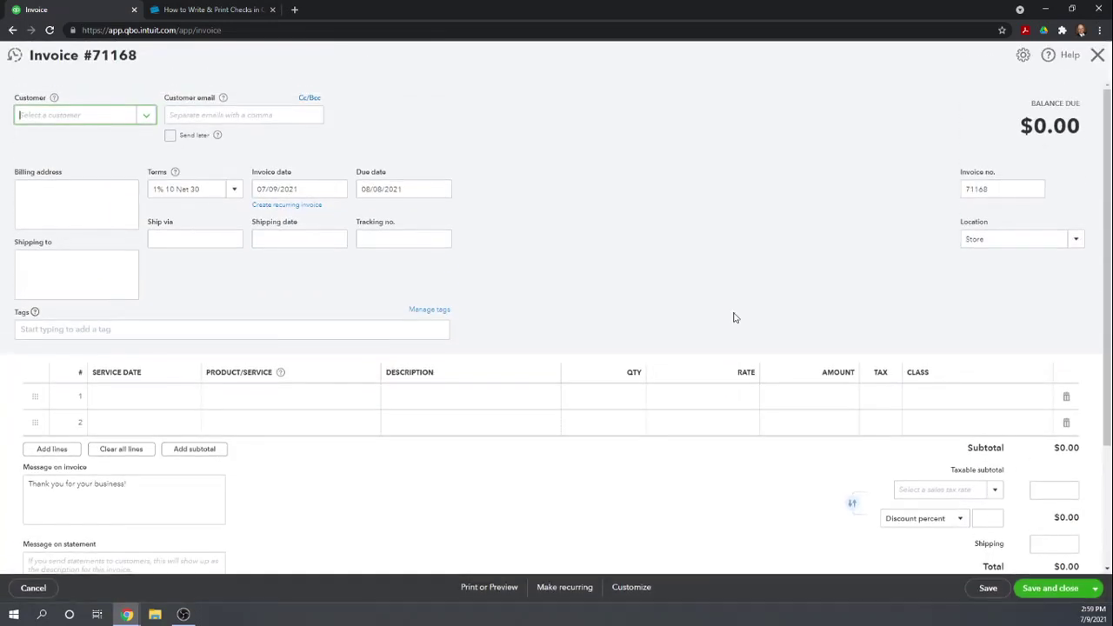
{"action": "left_click", "coordinate": [148, 118]}
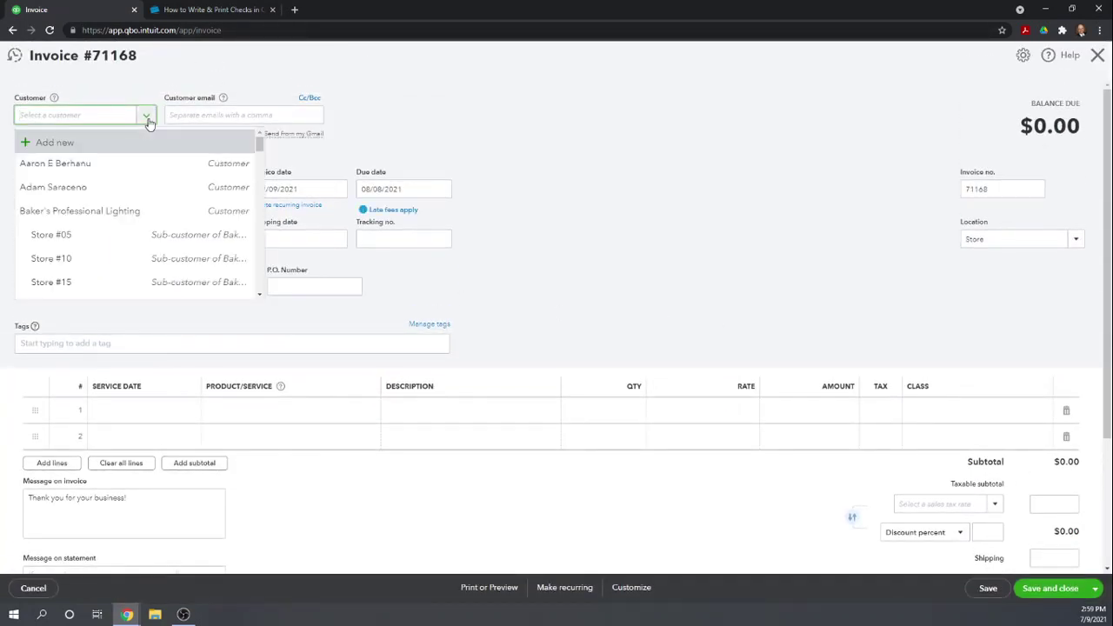
{"action": "left_click", "coordinate": [60, 162]}
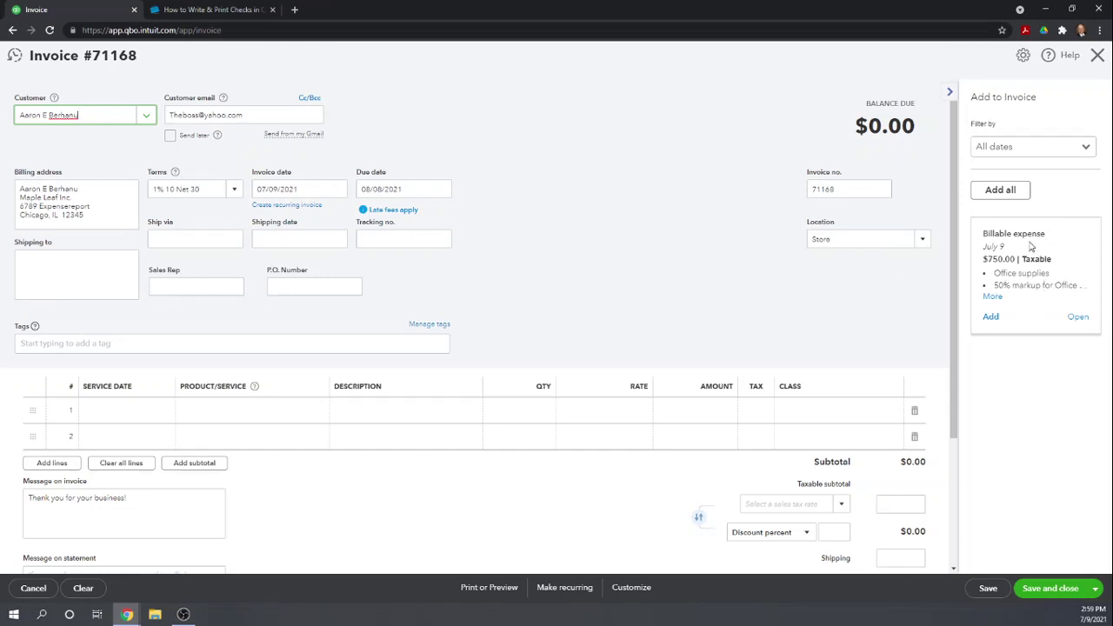
{"action": "left_click", "coordinate": [990, 317]}
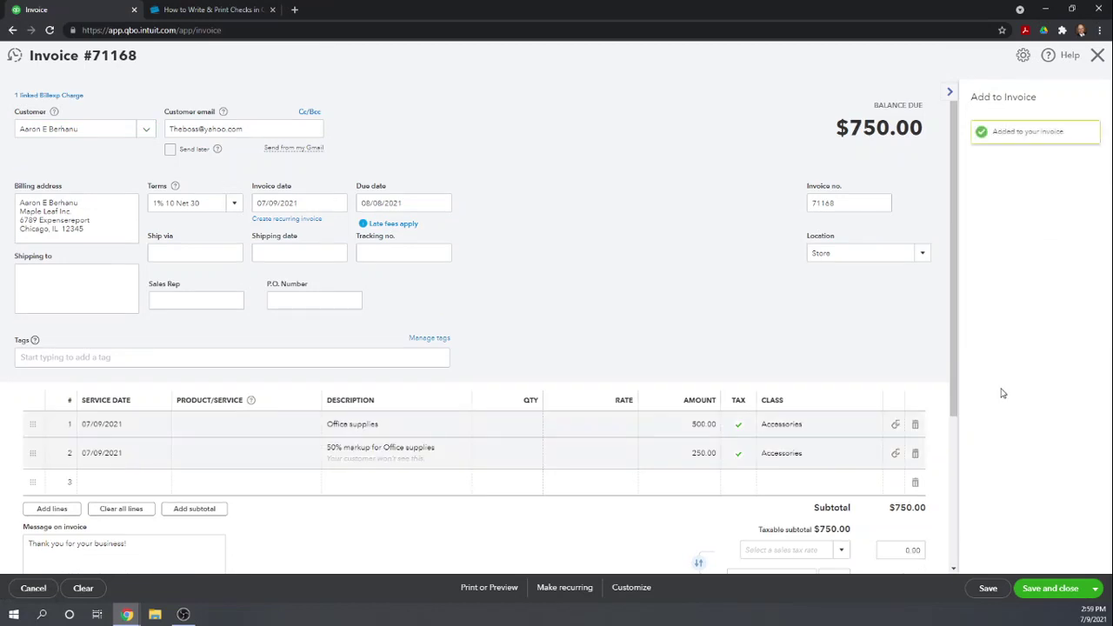
{"action": "scroll", "coordinate": [409, 348], "scroll_direction": "down", "scroll_amount": 1}
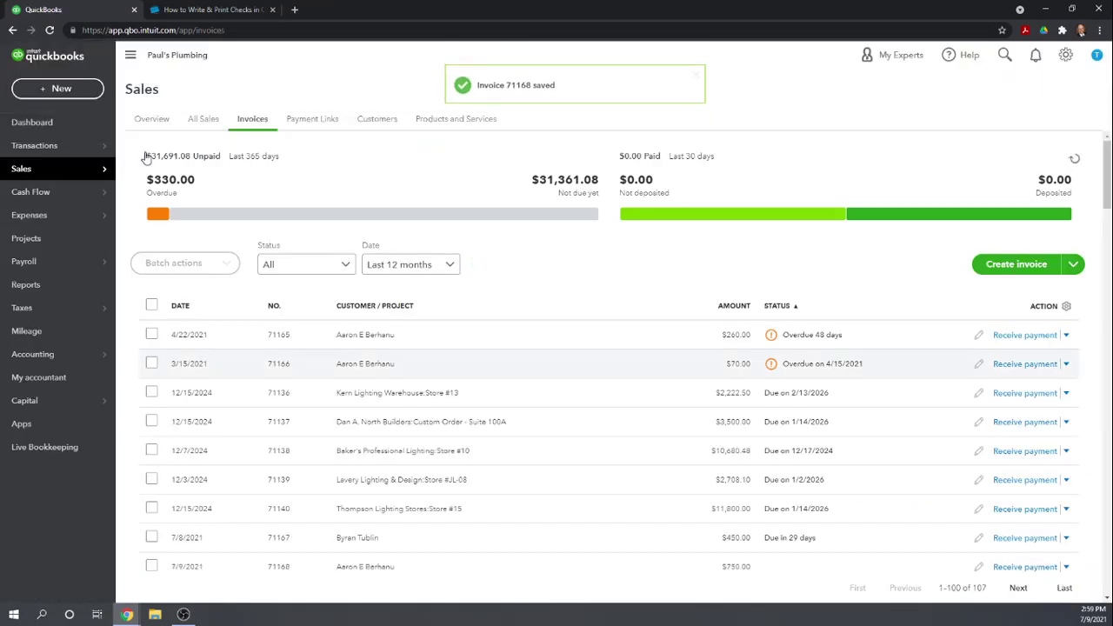
Start a new to-print check and pick a payee, initially Foster Lighting.
{"action": "left_click", "coordinate": [55, 89]}
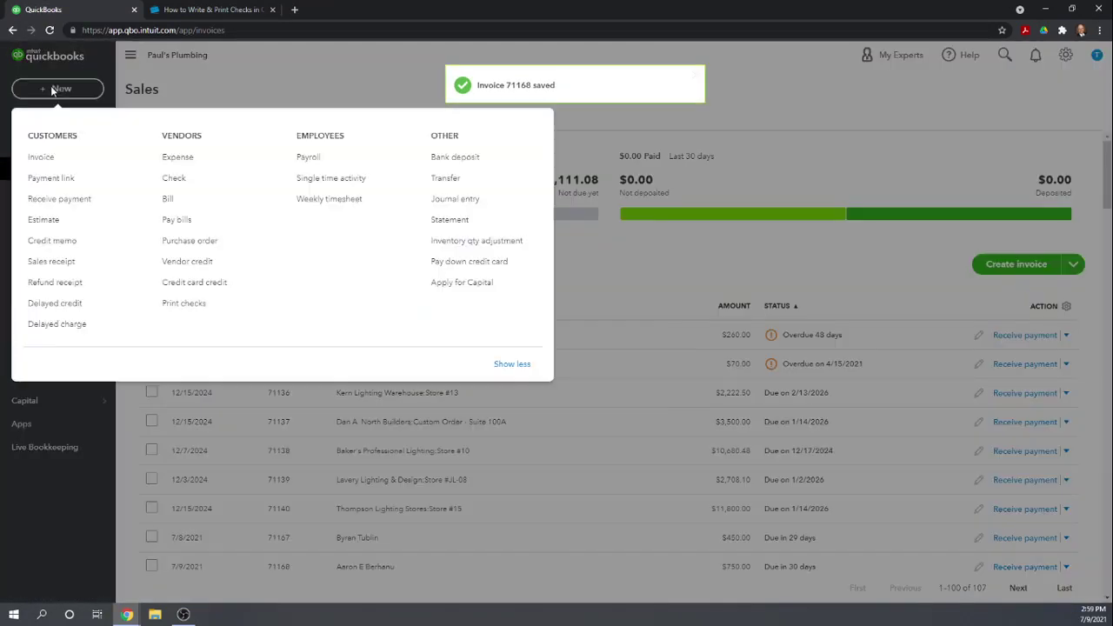
{"action": "left_click", "coordinate": [173, 185]}
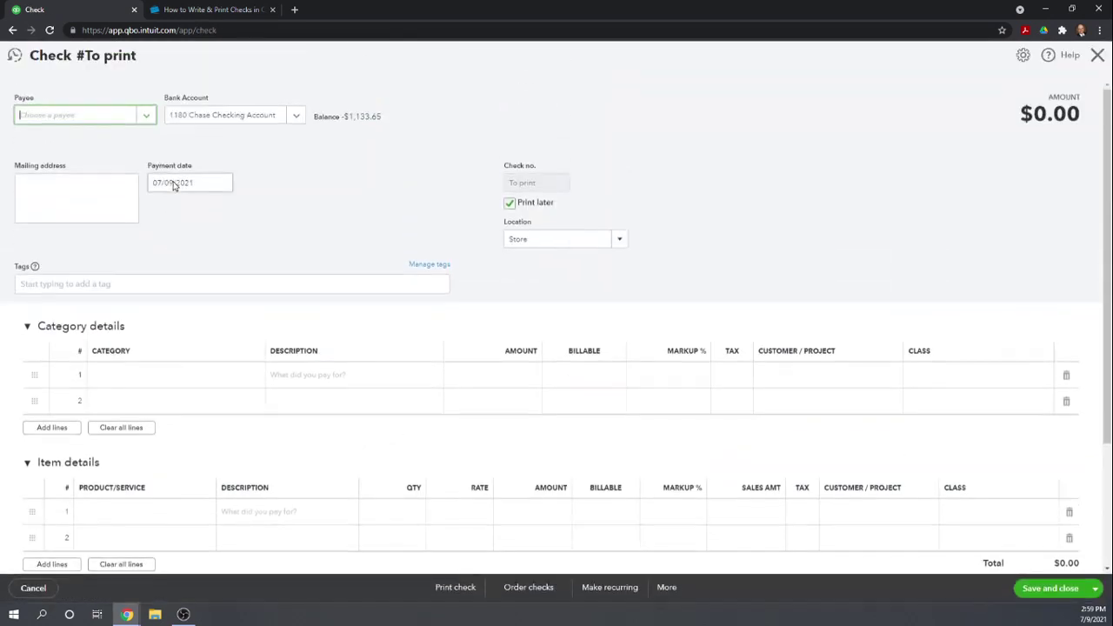
{"action": "left_click", "coordinate": [145, 118]}
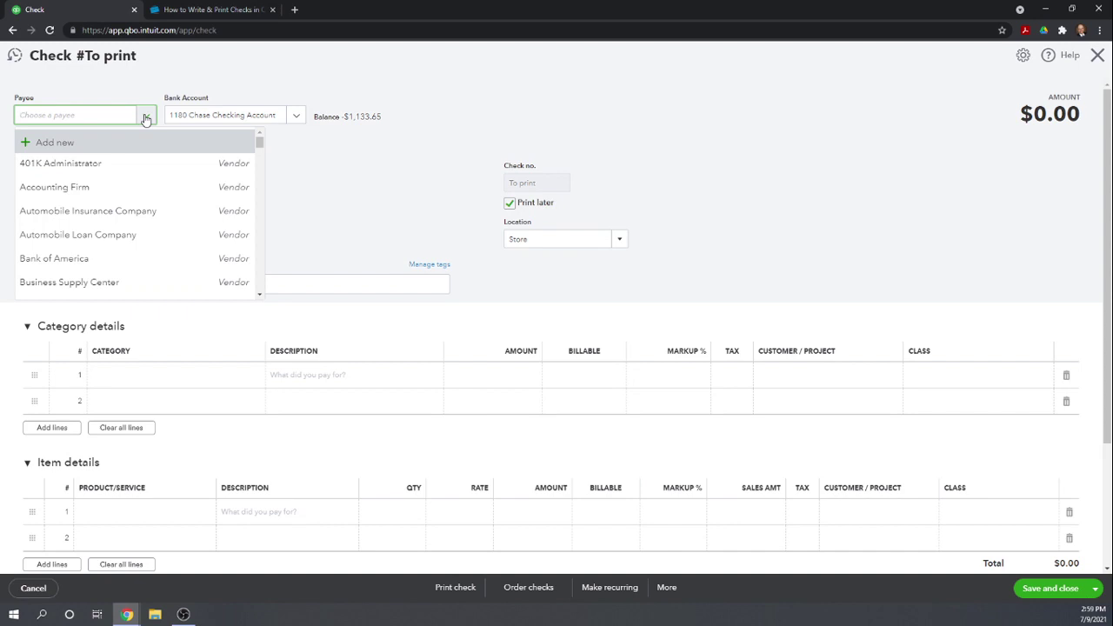
{"action": "scroll", "coordinate": [129, 183], "scroll_direction": "down", "scroll_amount": 1}
{"action": "scroll", "coordinate": [129, 184], "scroll_direction": "down", "scroll_amount": 1}
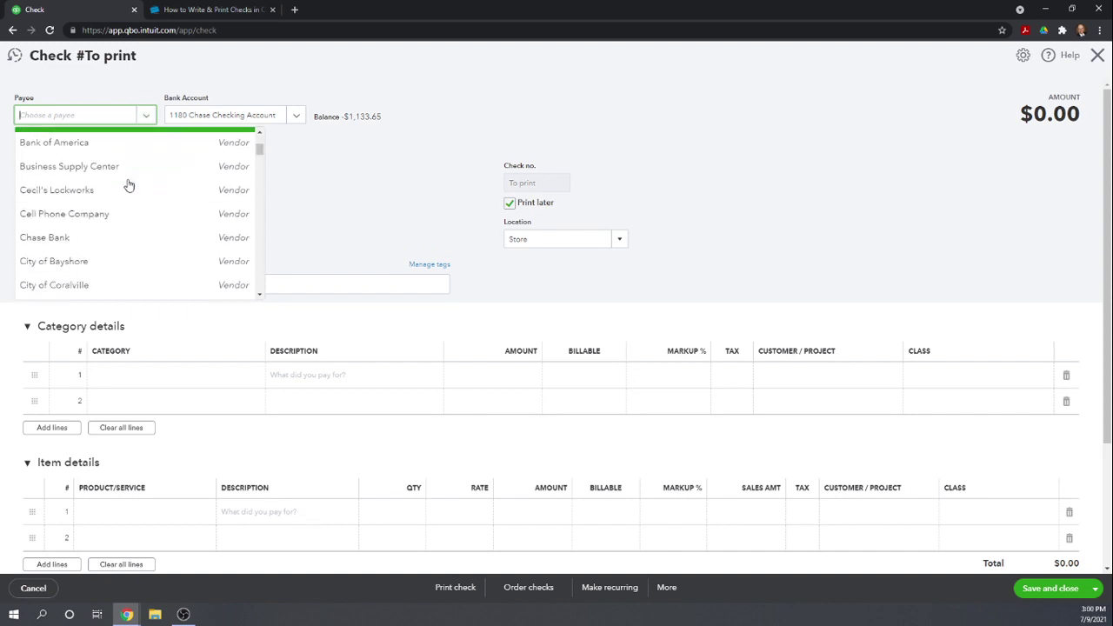
{"action": "scroll", "coordinate": [129, 184], "scroll_direction": "down", "scroll_amount": 4}
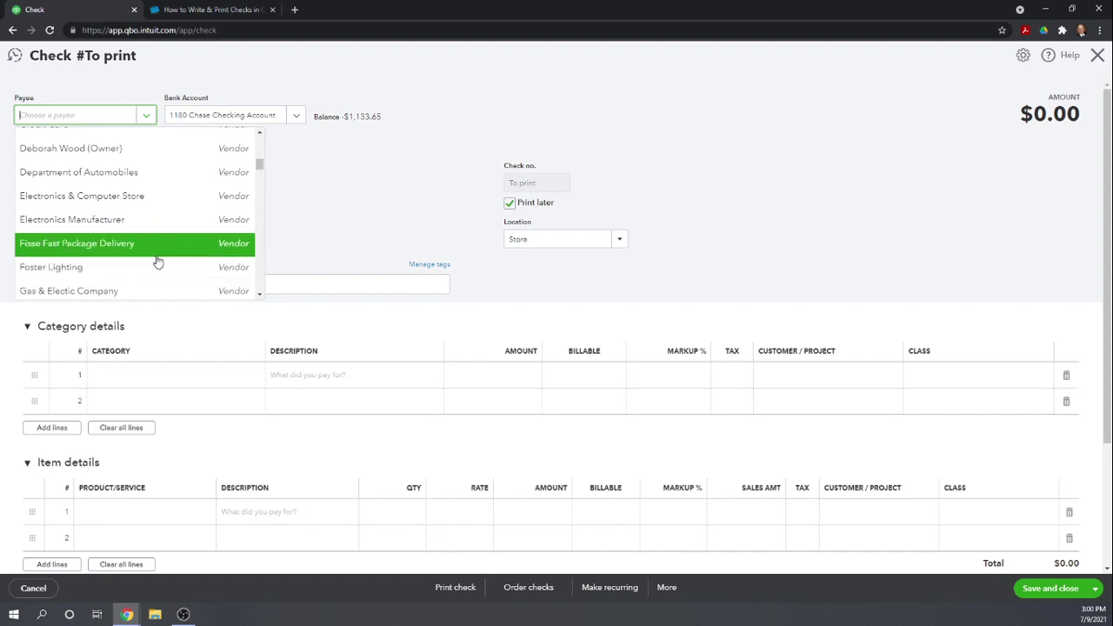
{"action": "scroll", "coordinate": [157, 262], "scroll_direction": "down", "scroll_amount": 1}
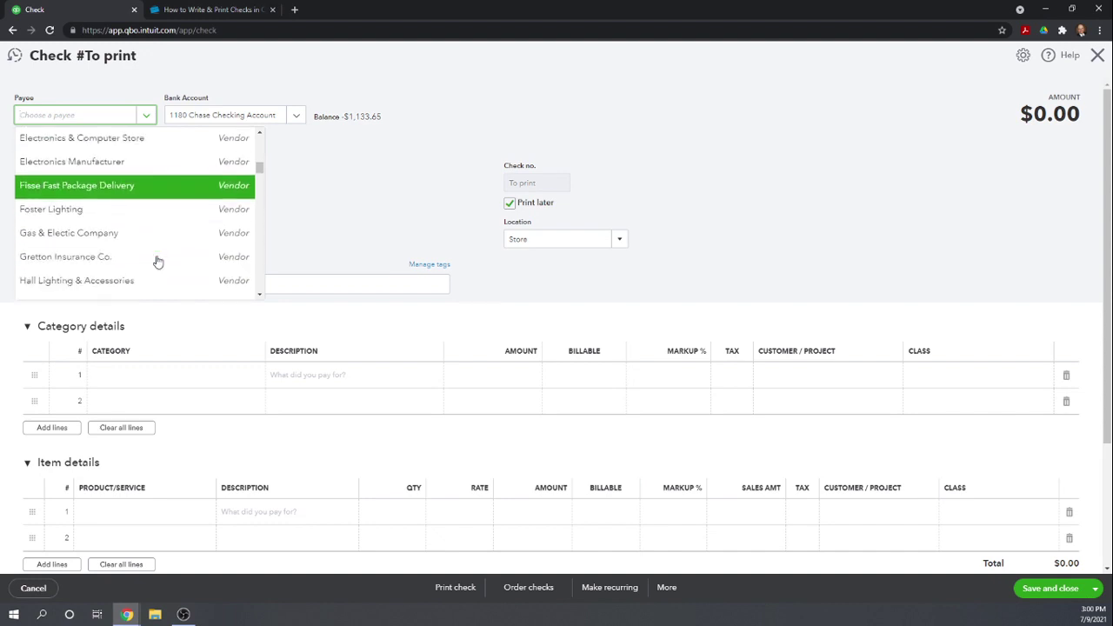
{"action": "left_click", "coordinate": [68, 211]}
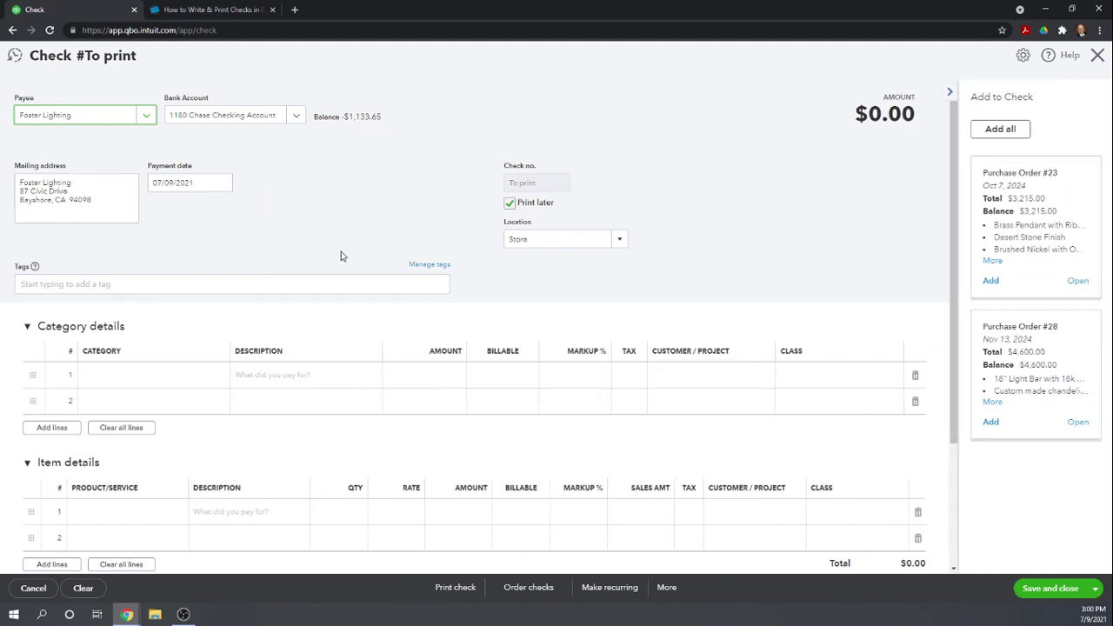
Change the payee to Hall Lighting & Accessories and hide its open purchase orders panel.
{"action": "left_click", "coordinate": [145, 116]}
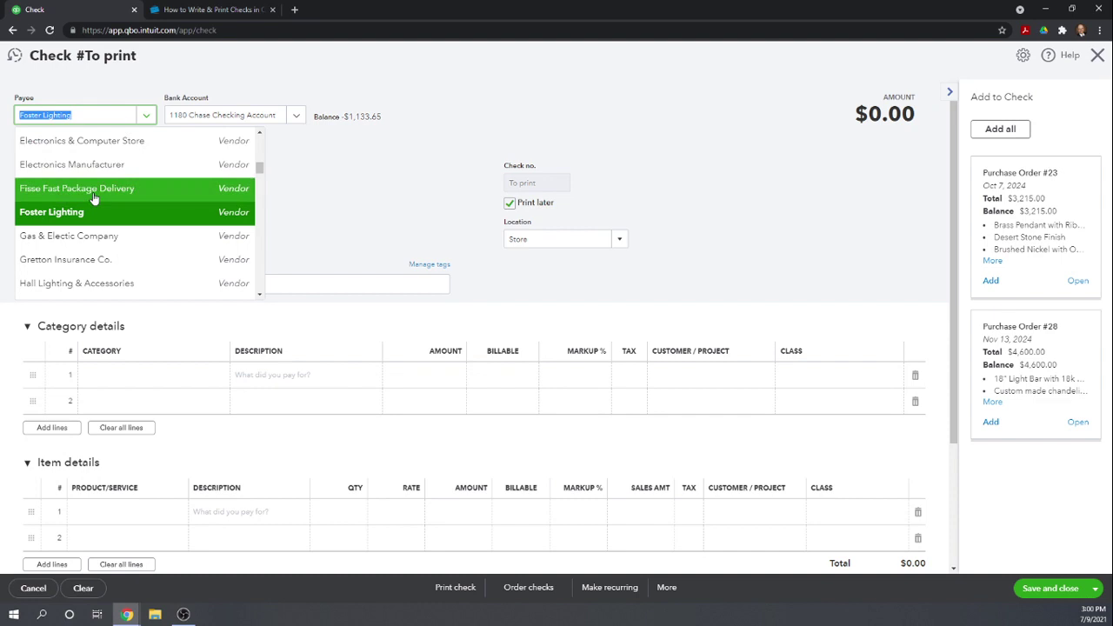
{"action": "scroll", "coordinate": [87, 254], "scroll_direction": "down", "scroll_amount": 1}
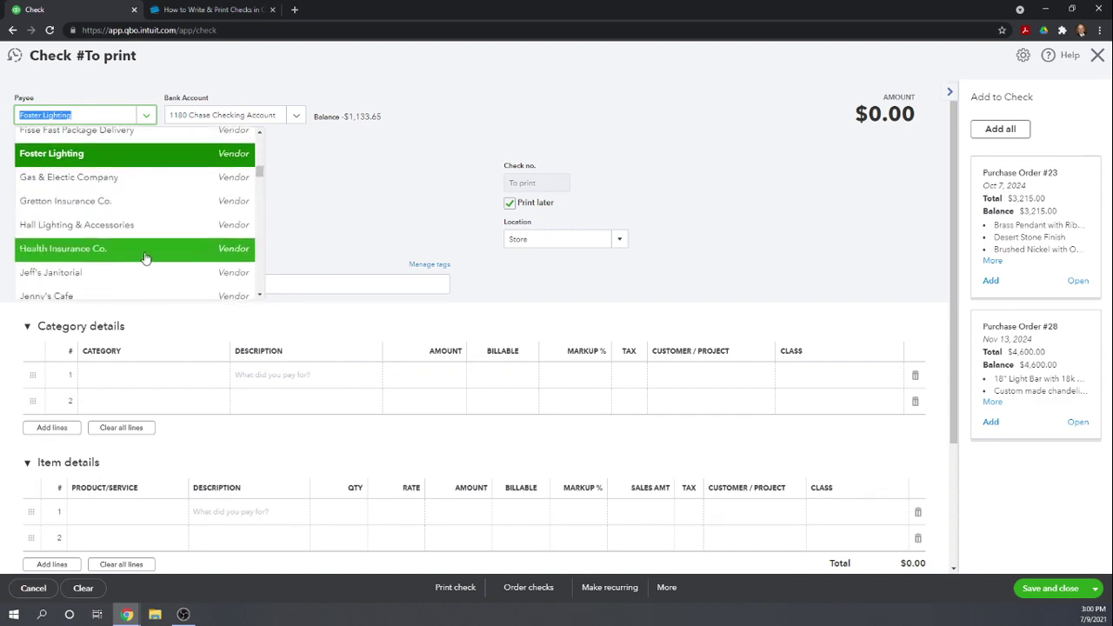
{"action": "left_click", "coordinate": [56, 226]}
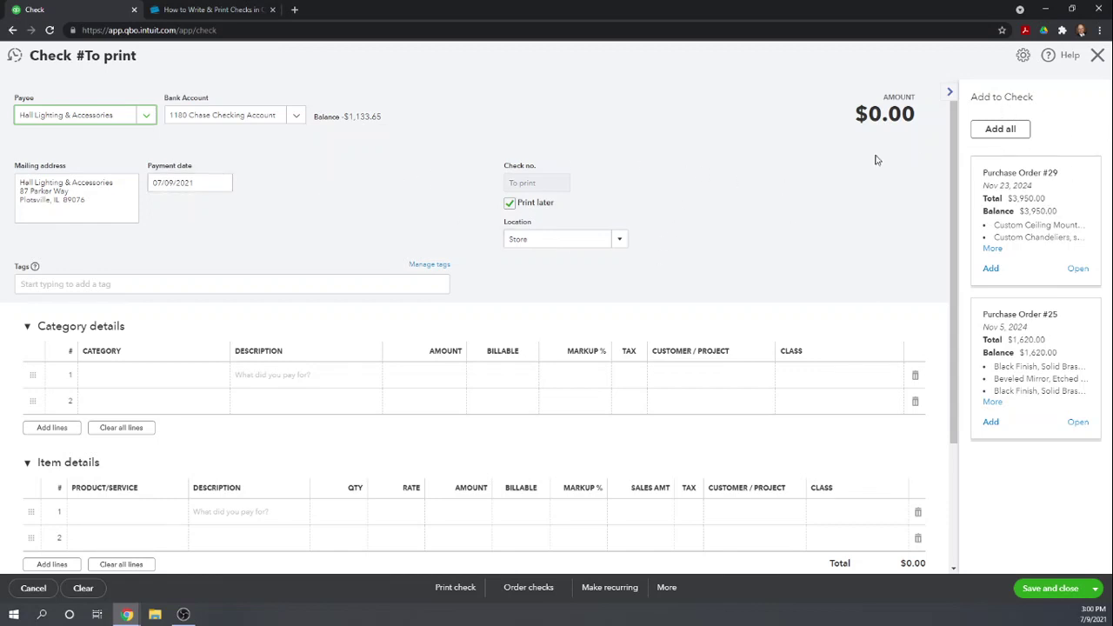
{"action": "left_click", "coordinate": [950, 92]}
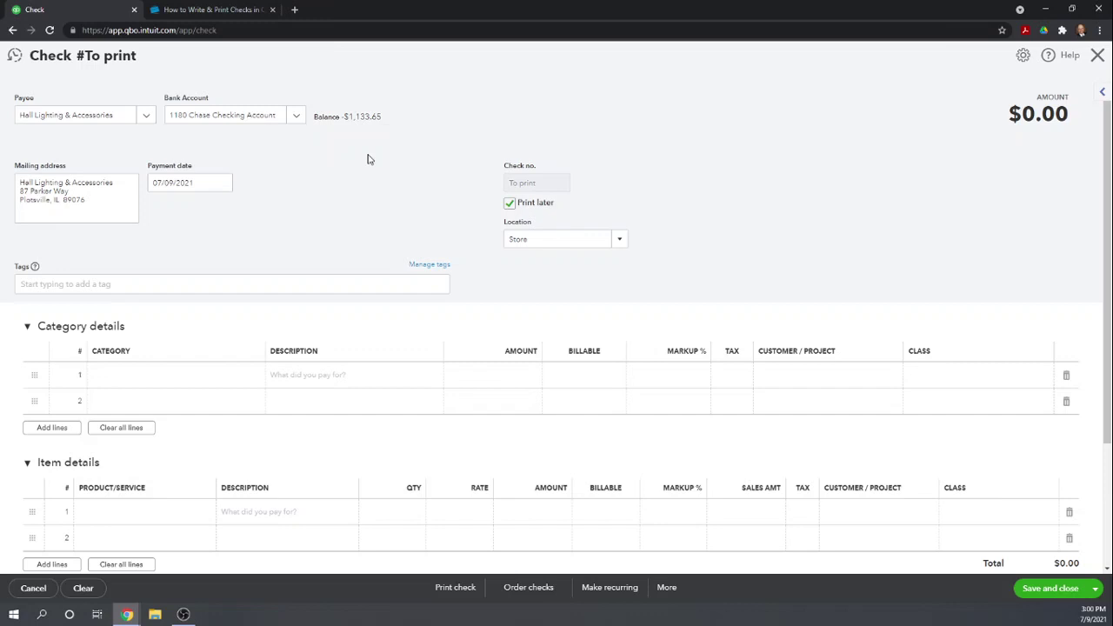
Collapse Category details so only the Item details lines remain on the Hall Lighting check.
{"action": "scroll", "coordinate": [378, 141], "scroll_direction": "down", "scroll_amount": 2}
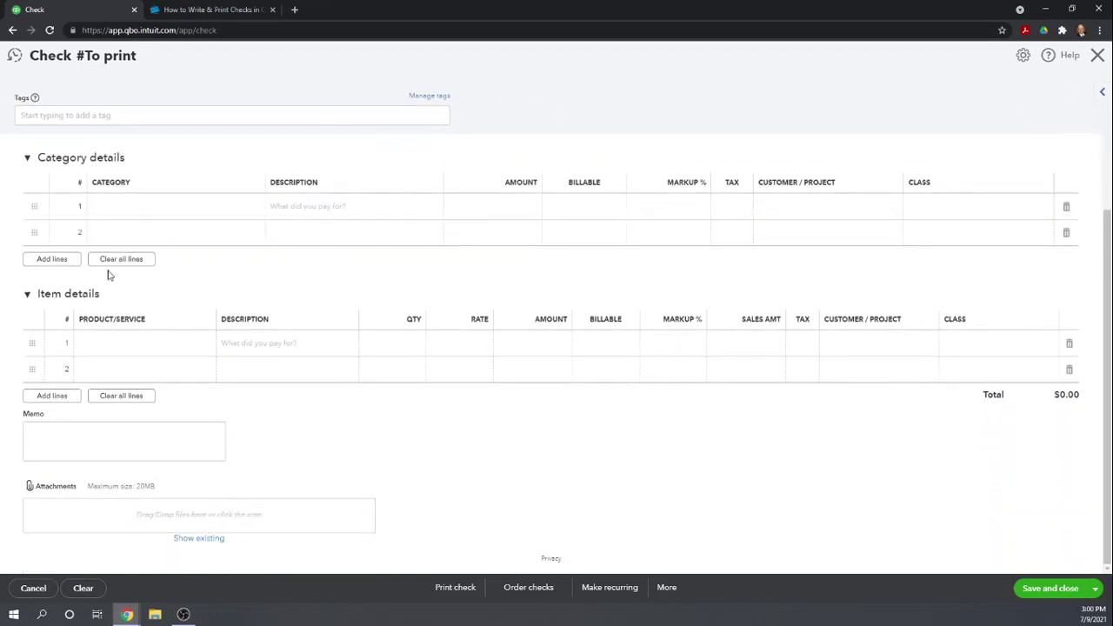
{"action": "scroll", "coordinate": [476, 319], "scroll_direction": "up", "scroll_amount": 1}
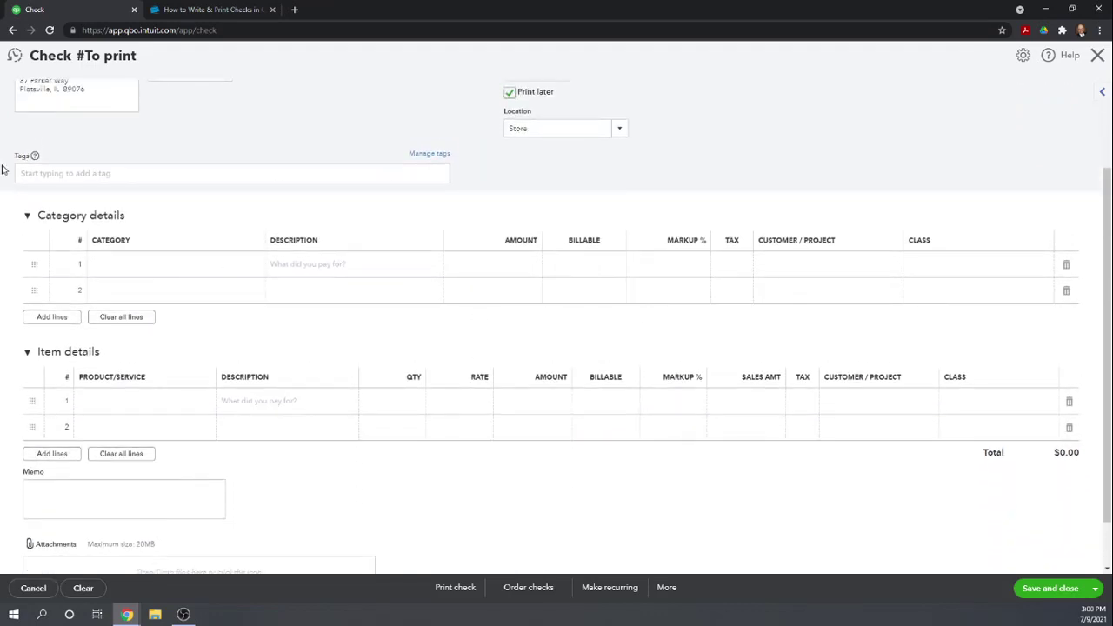
{"action": "left_click", "coordinate": [28, 217]}
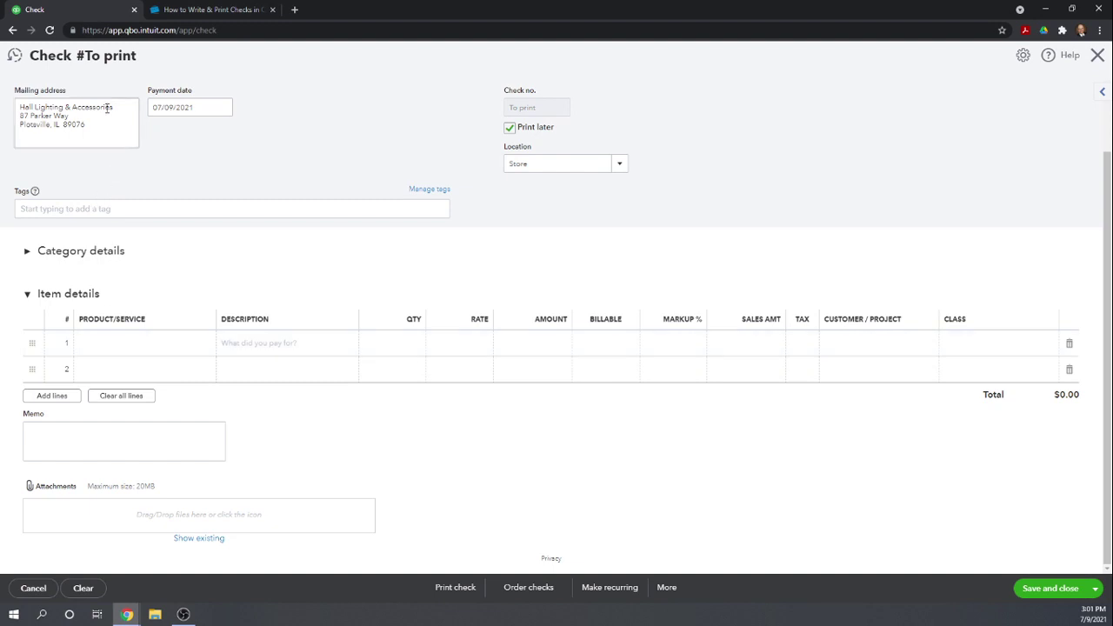
Fill item line 1 with Brass Pendant with Ribbed Glass, quantity 50 at 32, totaling $1,600.00.
{"action": "left_click", "coordinate": [124, 341]}
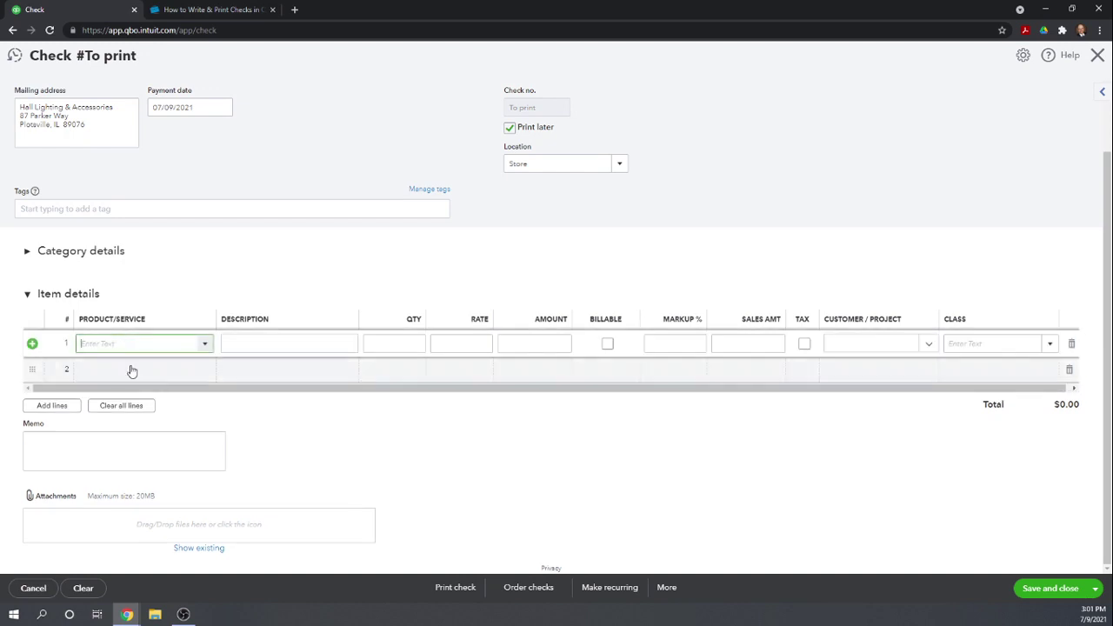
{"action": "left_click", "coordinate": [206, 345]}
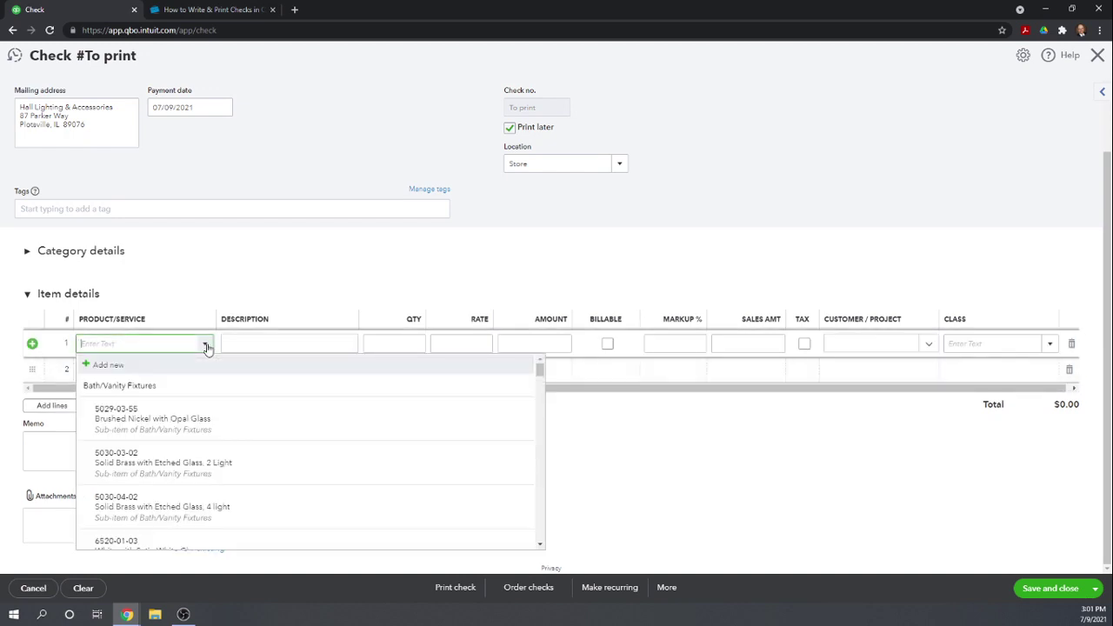
{"action": "scroll", "coordinate": [221, 448], "scroll_direction": "down", "scroll_amount": 5}
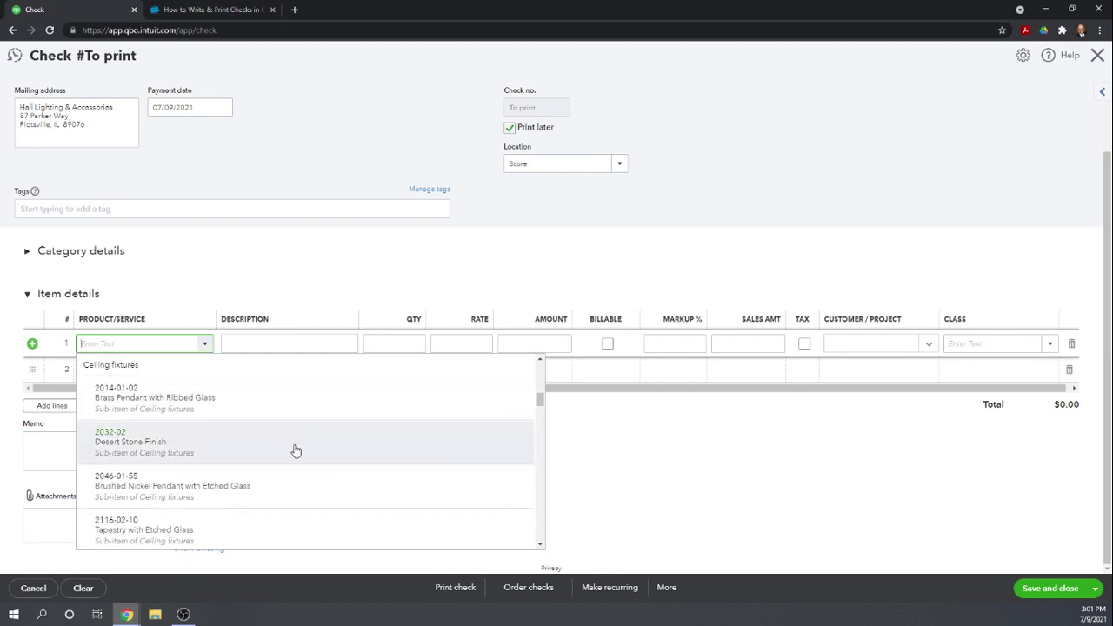
{"action": "left_click", "coordinate": [157, 403]}
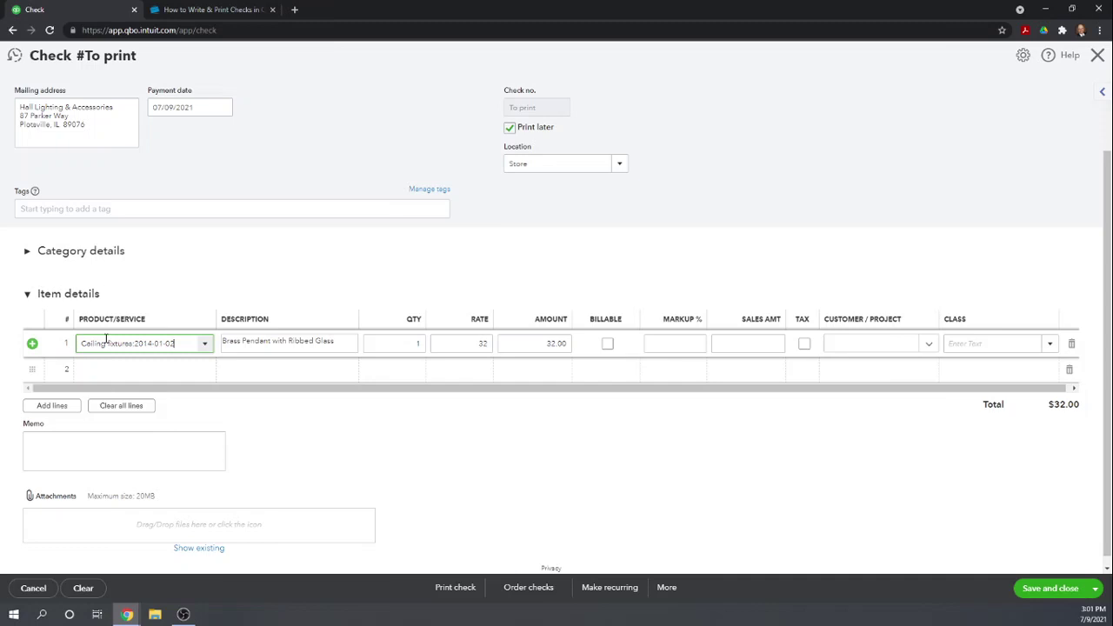
{"action": "left_click", "coordinate": [277, 341]}
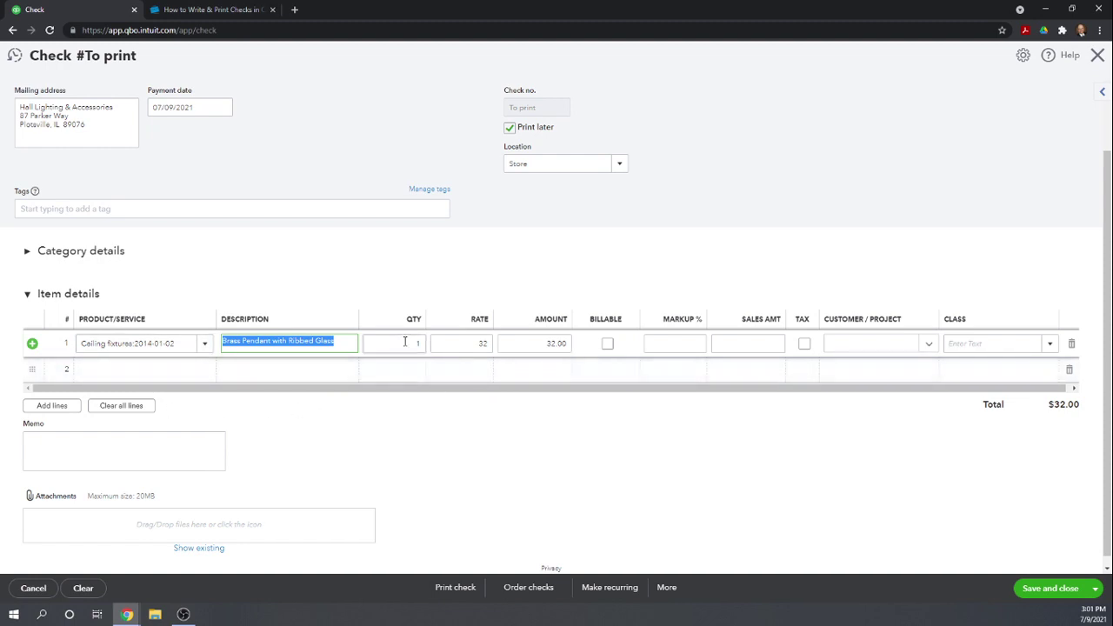
{"action": "left_click", "coordinate": [404, 342]}
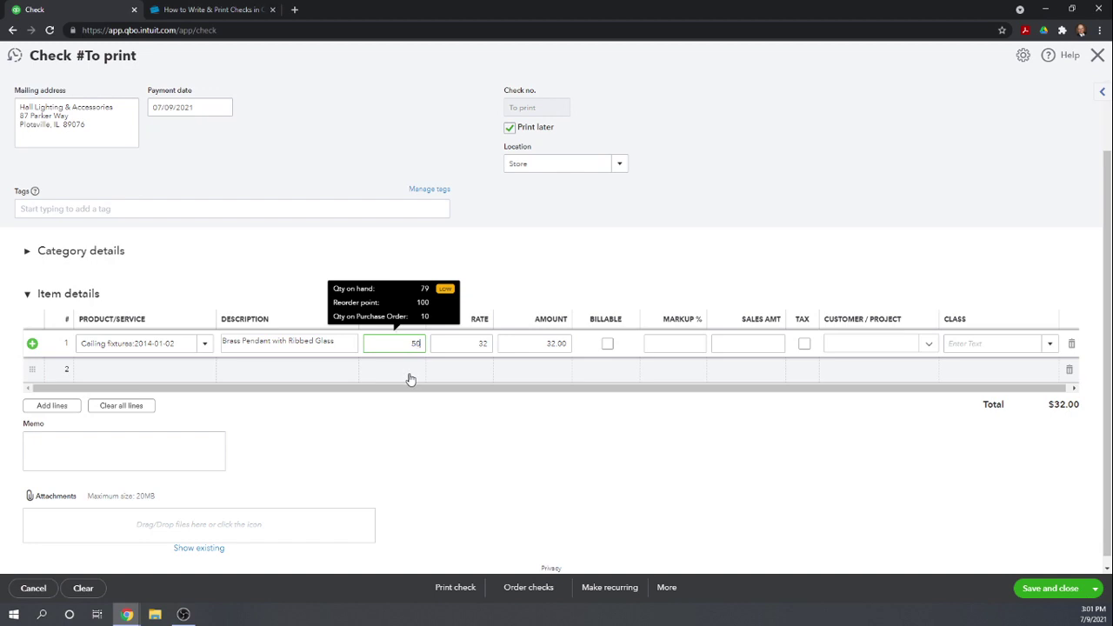
{"action": "key", "text": "Tab"}
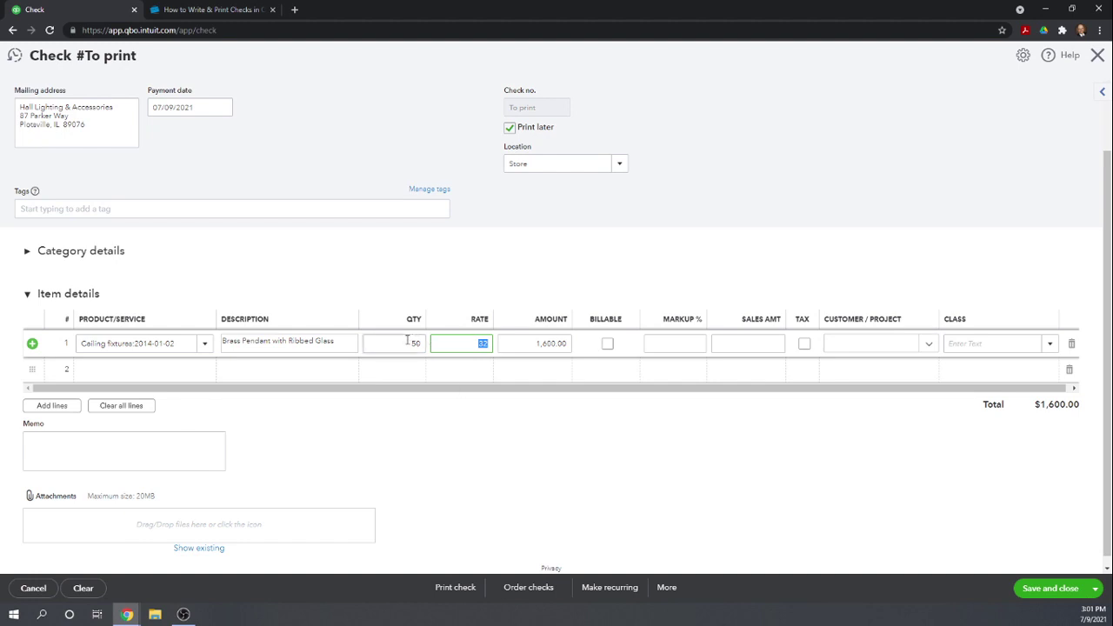
Class the pendant line (rate 32) as Ceiling Mounts and save the $1,600 Hall Lighting check.
{"action": "left_click", "coordinate": [467, 344]}
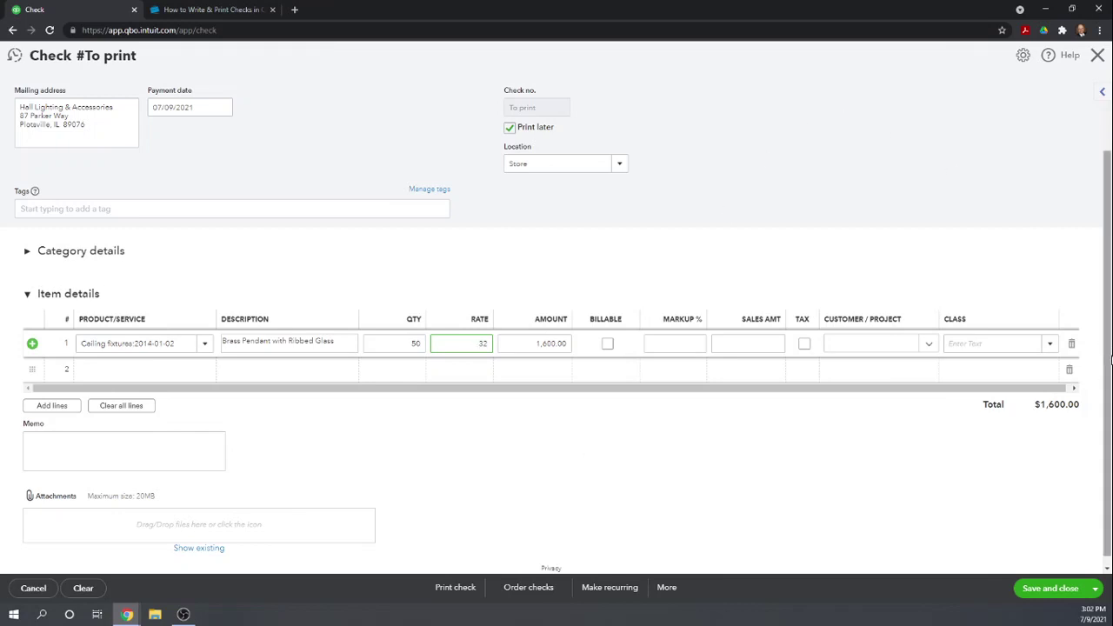
{"action": "left_click", "coordinate": [1049, 344]}
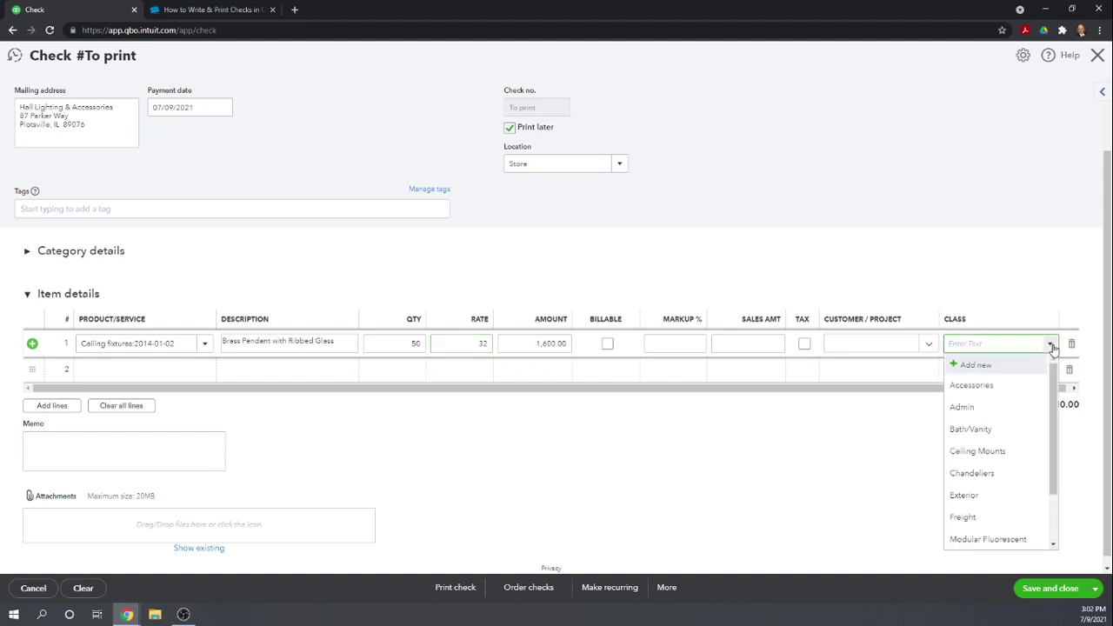
{"action": "left_click", "coordinate": [974, 454]}
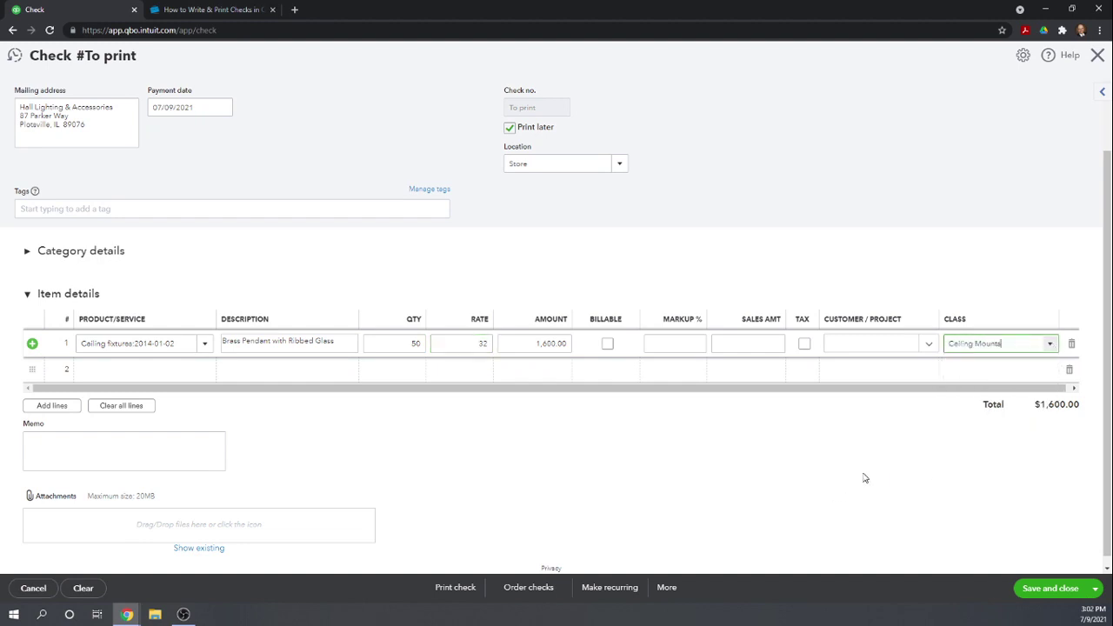
{"action": "scroll", "coordinate": [578, 449], "scroll_direction": "down", "scroll_amount": 1}
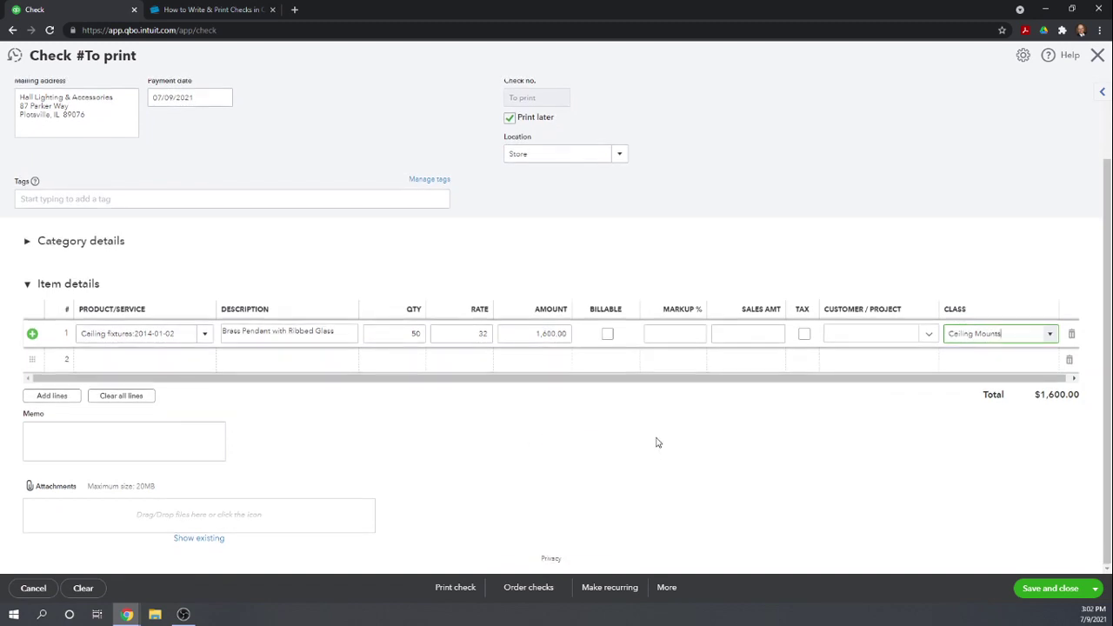
{"action": "scroll", "coordinate": [656, 443], "scroll_direction": "up", "scroll_amount": 1}
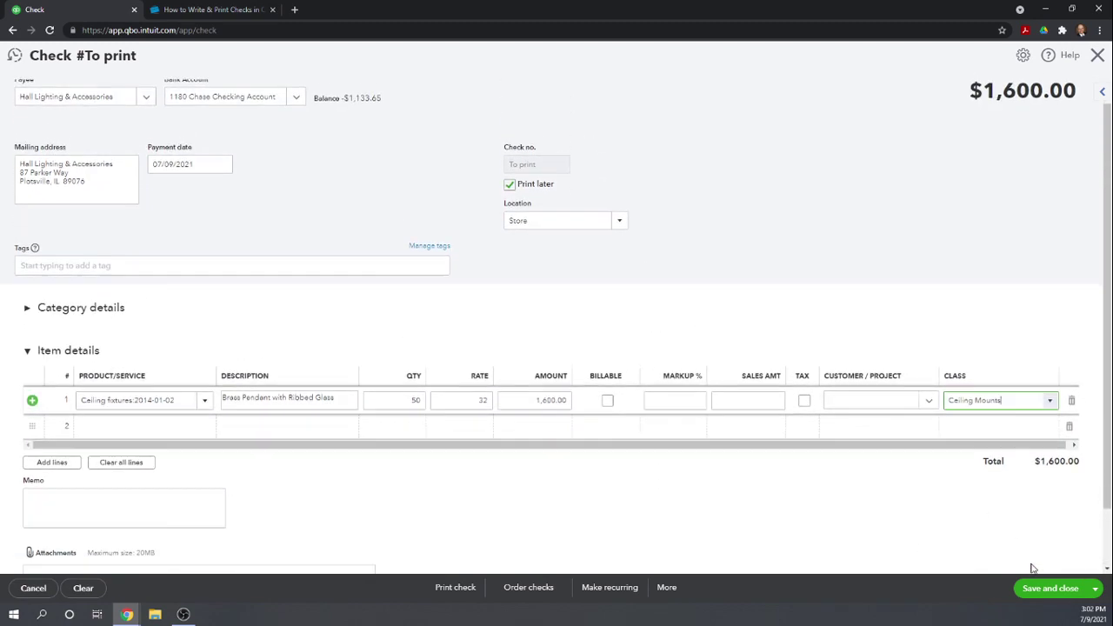
{"action": "scroll", "coordinate": [1032, 568], "scroll_direction": "down", "scroll_amount": 1}
{"action": "left_click", "coordinate": [1048, 589]}
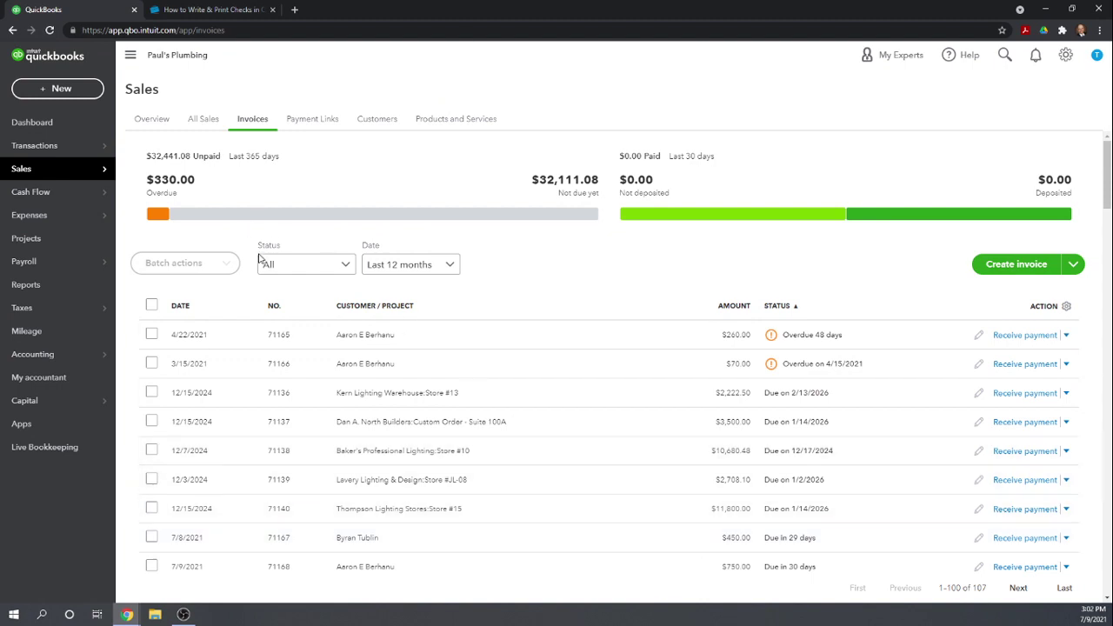
Preview the two queued checks, then keep them all unprinted in the Print Checks list.
{"action": "left_click", "coordinate": [51, 87]}
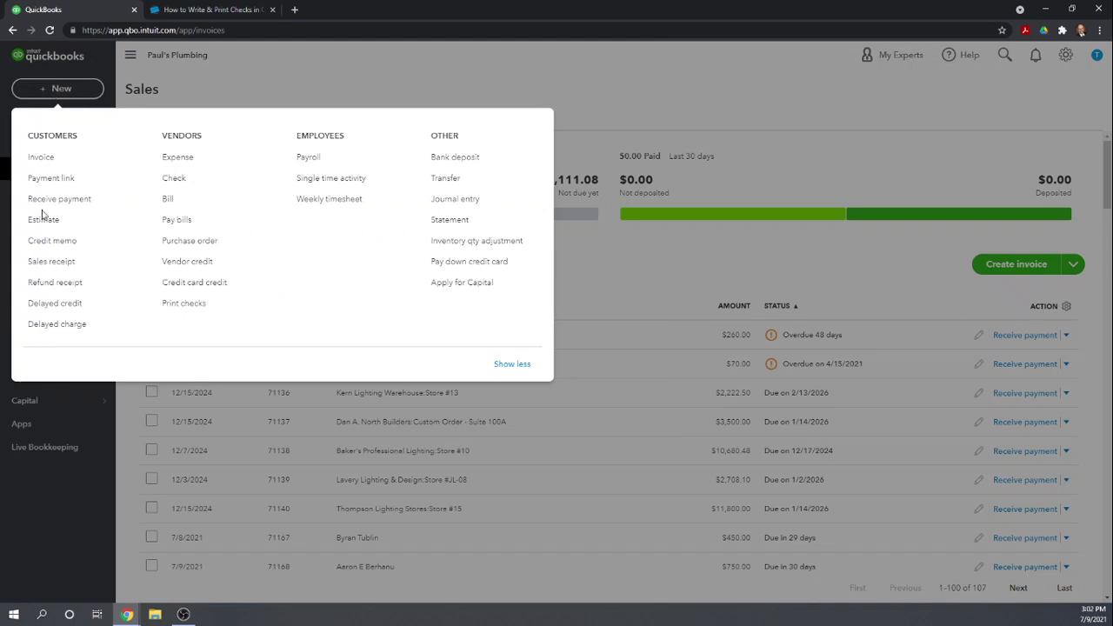
{"action": "left_click", "coordinate": [189, 306]}
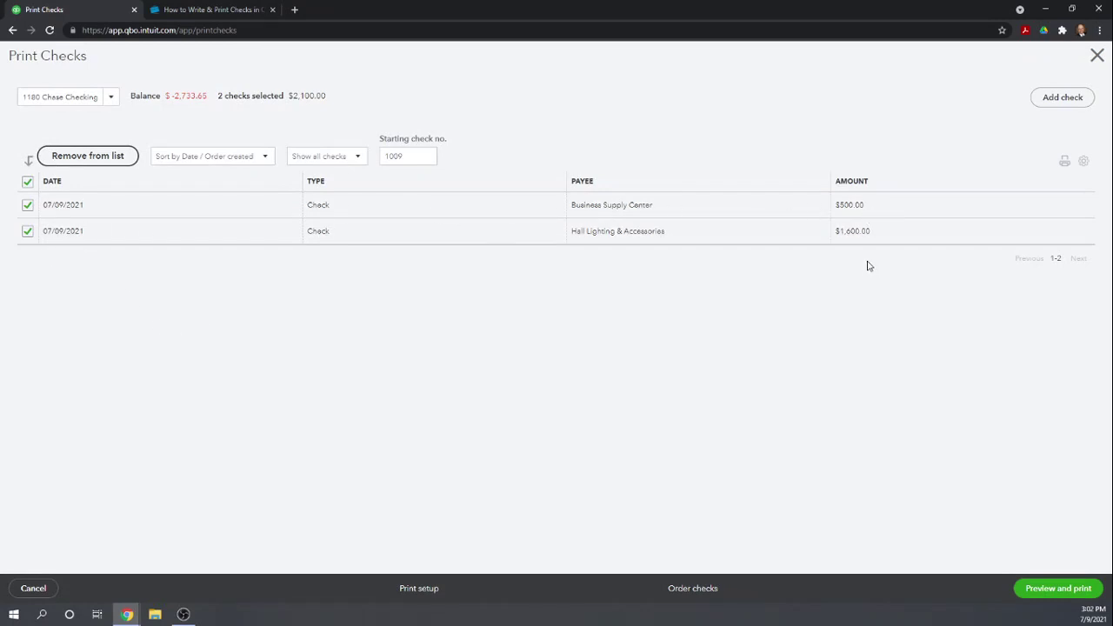
{"action": "left_click", "coordinate": [1062, 589]}
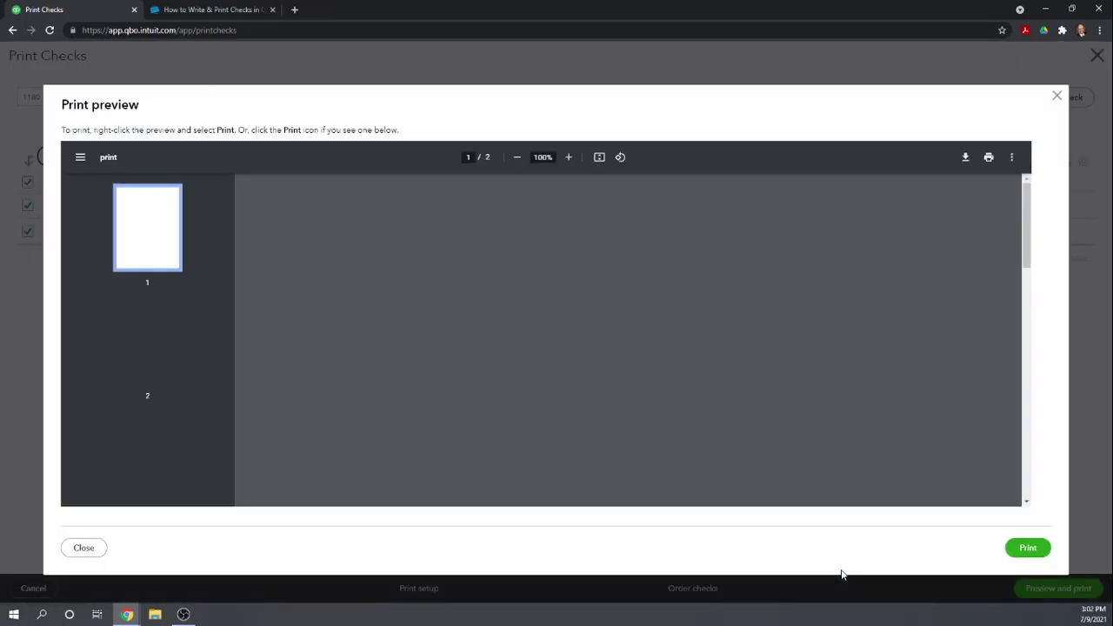
{"action": "left_click", "coordinate": [83, 548]}
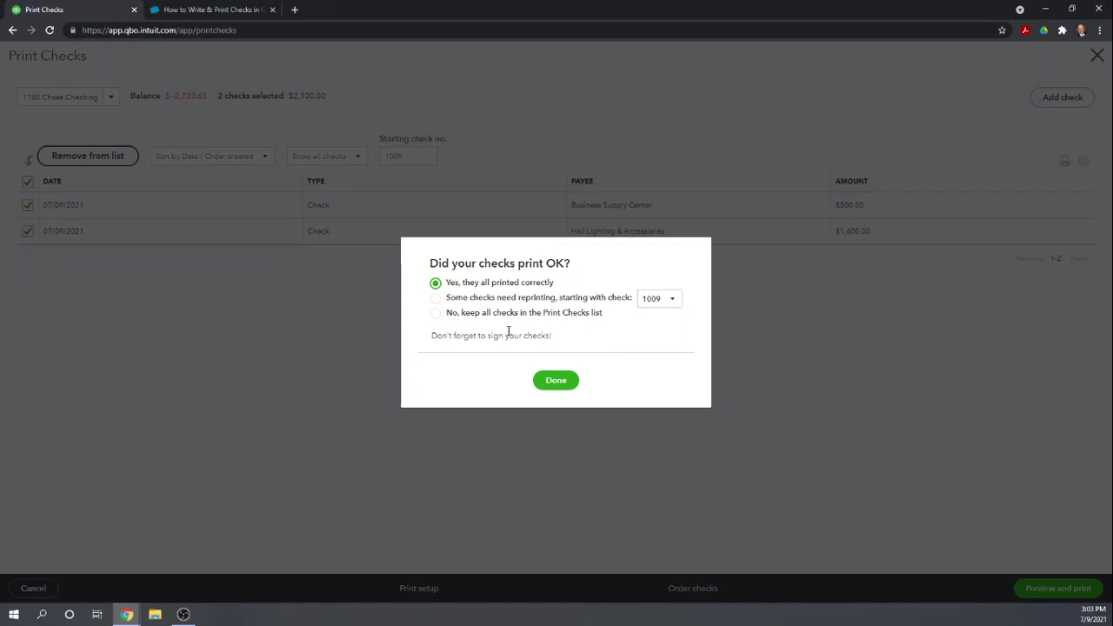
{"action": "left_click", "coordinate": [436, 316]}
{"action": "left_click", "coordinate": [554, 383]}
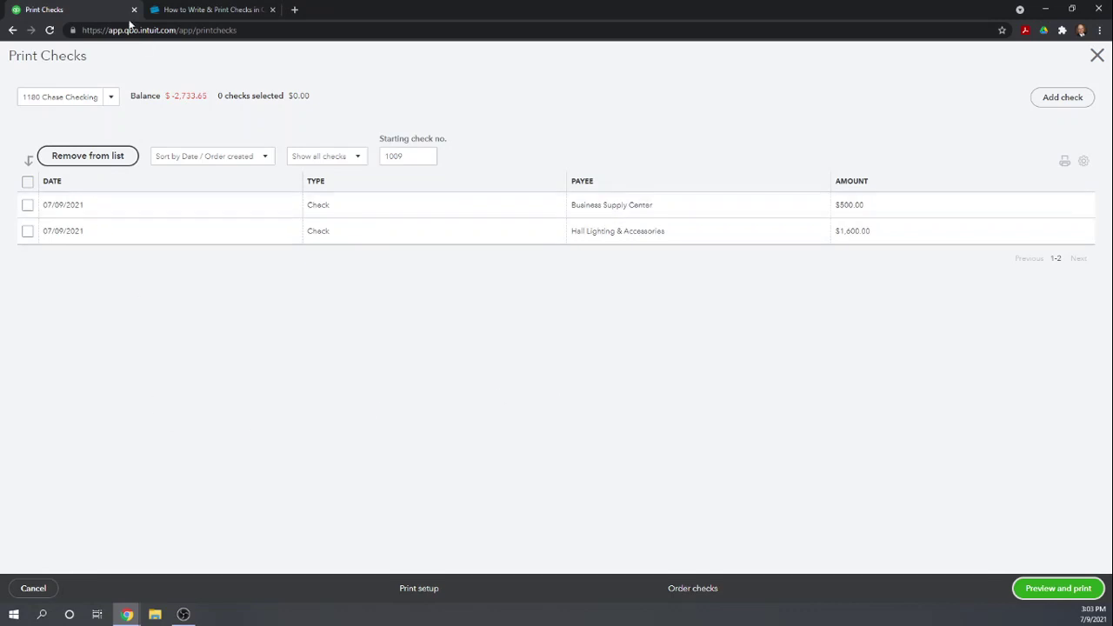
Select the $500 and $1,600 checks, starting at number 1009, and preview them for printing.
{"action": "left_click", "coordinate": [416, 151]}
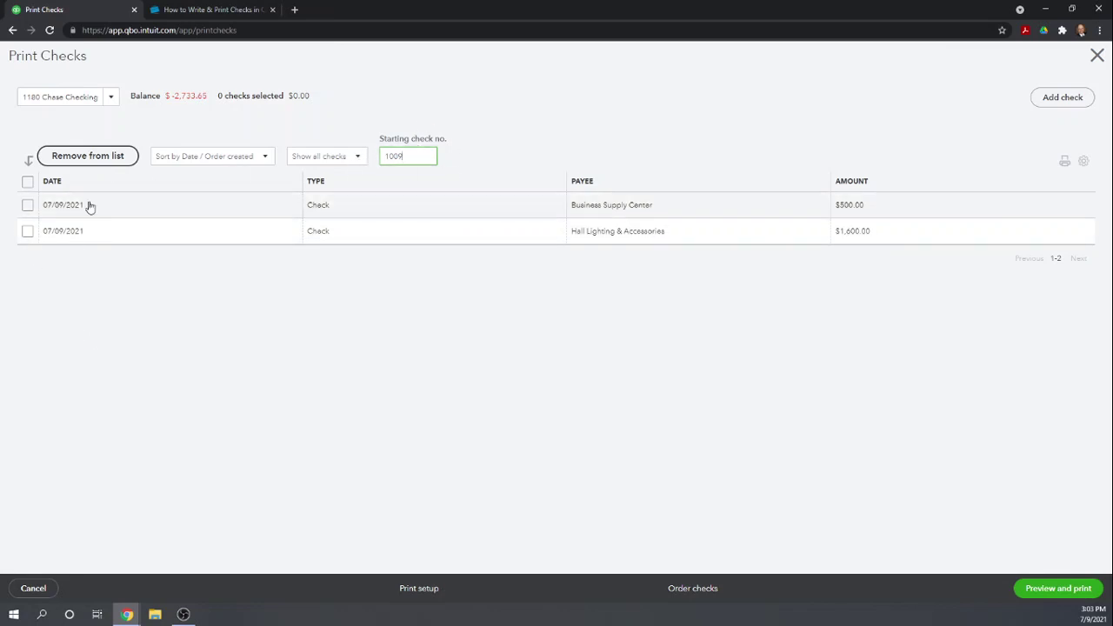
{"action": "left_click", "coordinate": [27, 206]}
{"action": "left_click", "coordinate": [27, 231]}
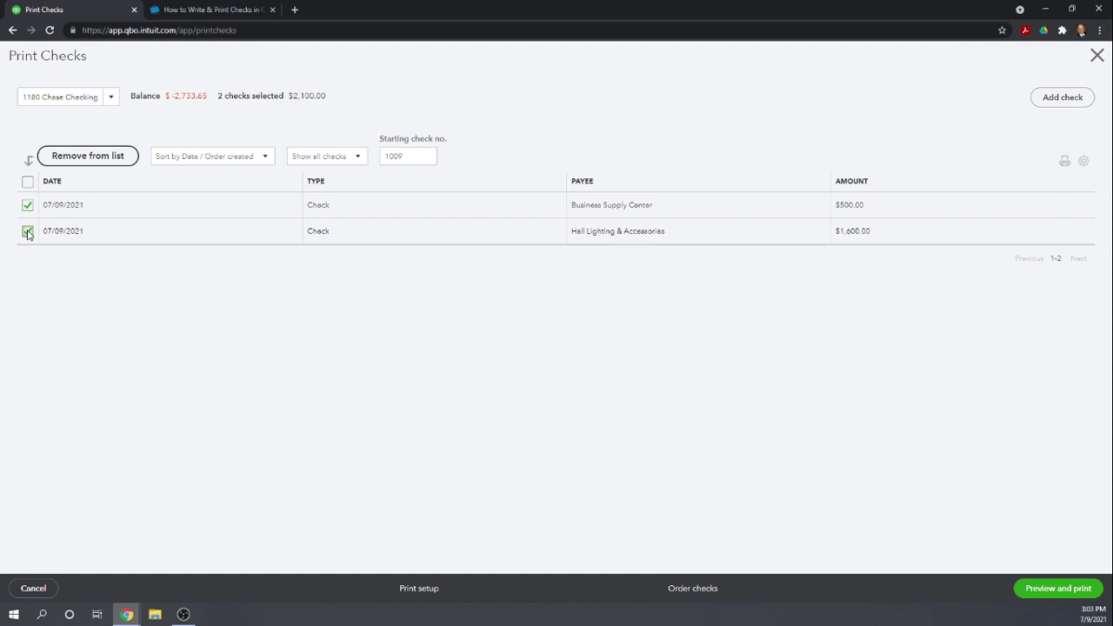
{"action": "left_click", "coordinate": [1057, 591]}
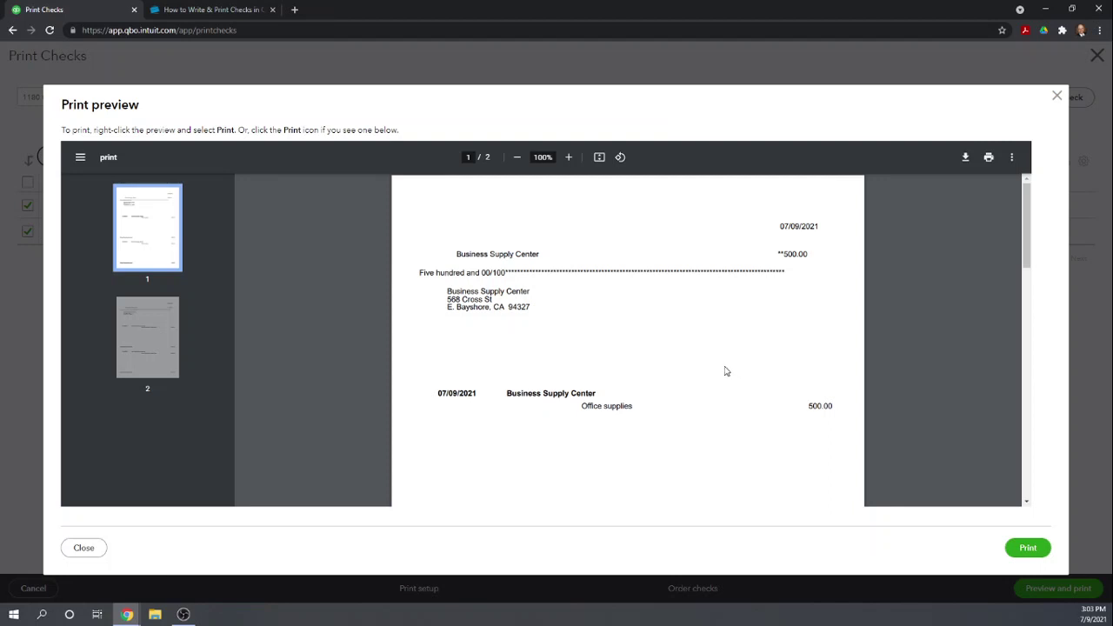
{"action": "scroll", "coordinate": [730, 372], "scroll_direction": "down", "scroll_amount": 6}
{"action": "scroll", "coordinate": [726, 371], "scroll_direction": "down", "scroll_amount": 3}
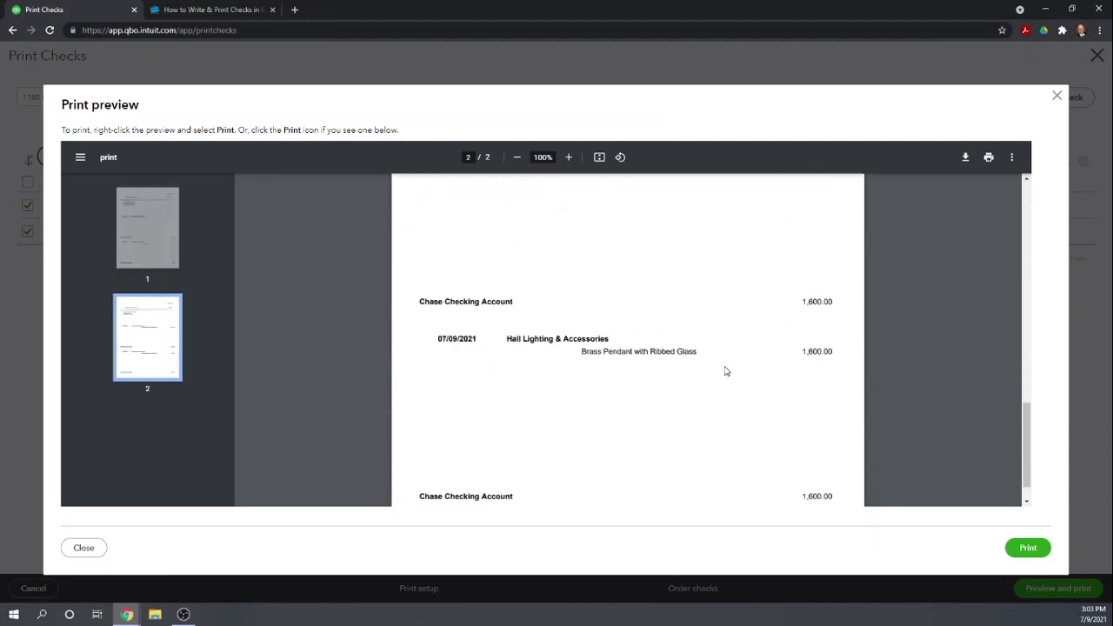
{"action": "scroll", "coordinate": [726, 371], "scroll_direction": "up", "scroll_amount": 8}
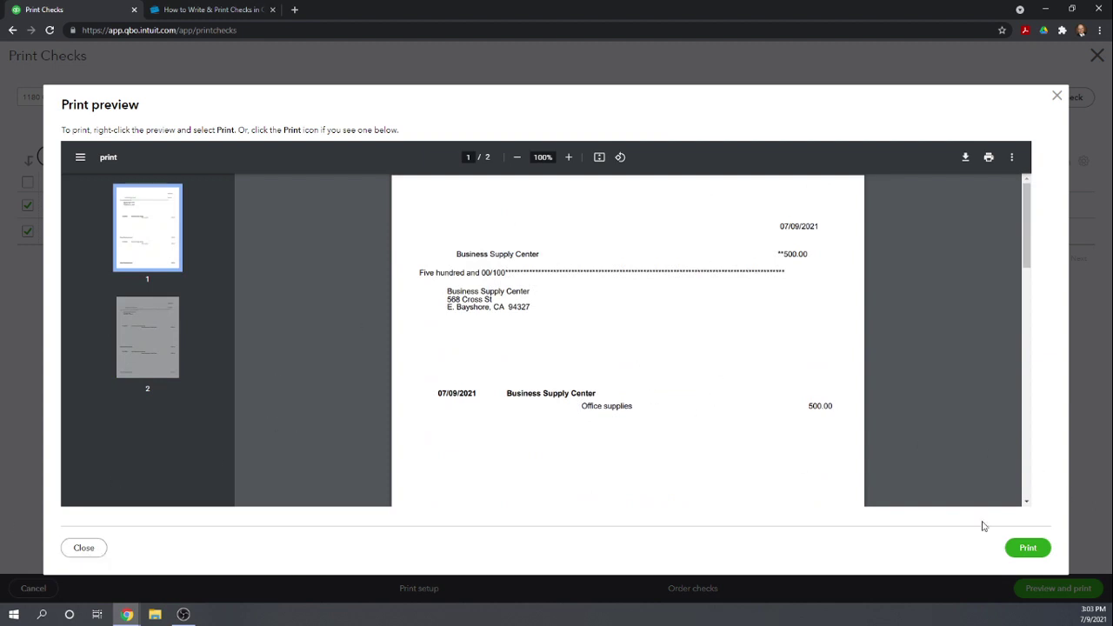
{"action": "left_click", "coordinate": [85, 548]}
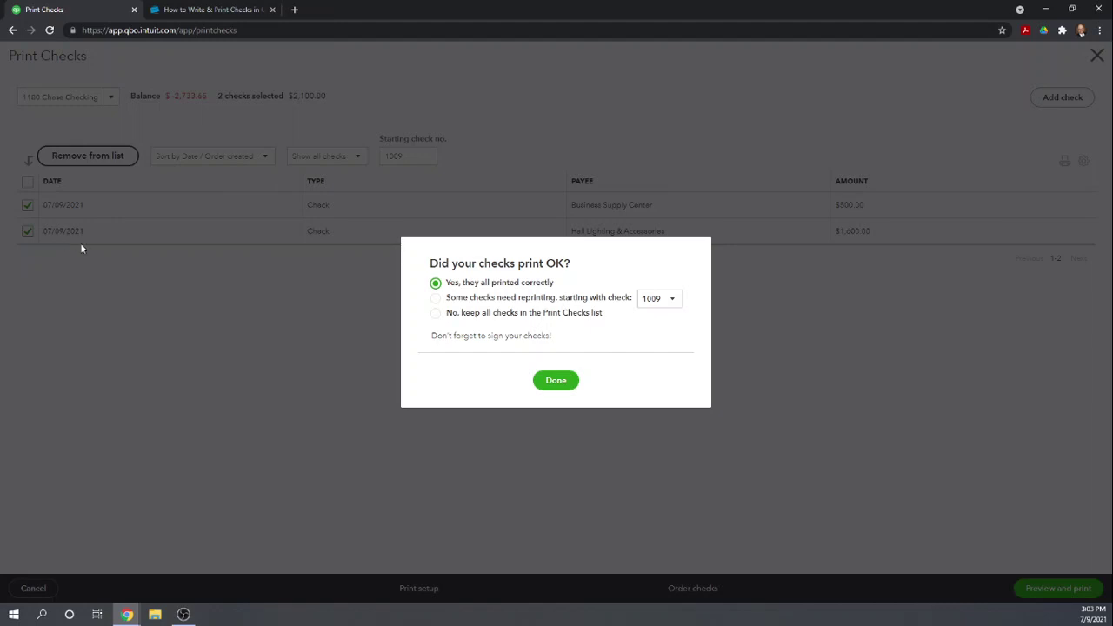
Answer 'Yes, they all printed correctly' so the queue clears and numbering moves to 1011.
{"action": "left_click", "coordinate": [436, 299]}
{"action": "left_click", "coordinate": [435, 313]}
{"action": "left_click", "coordinate": [432, 284]}
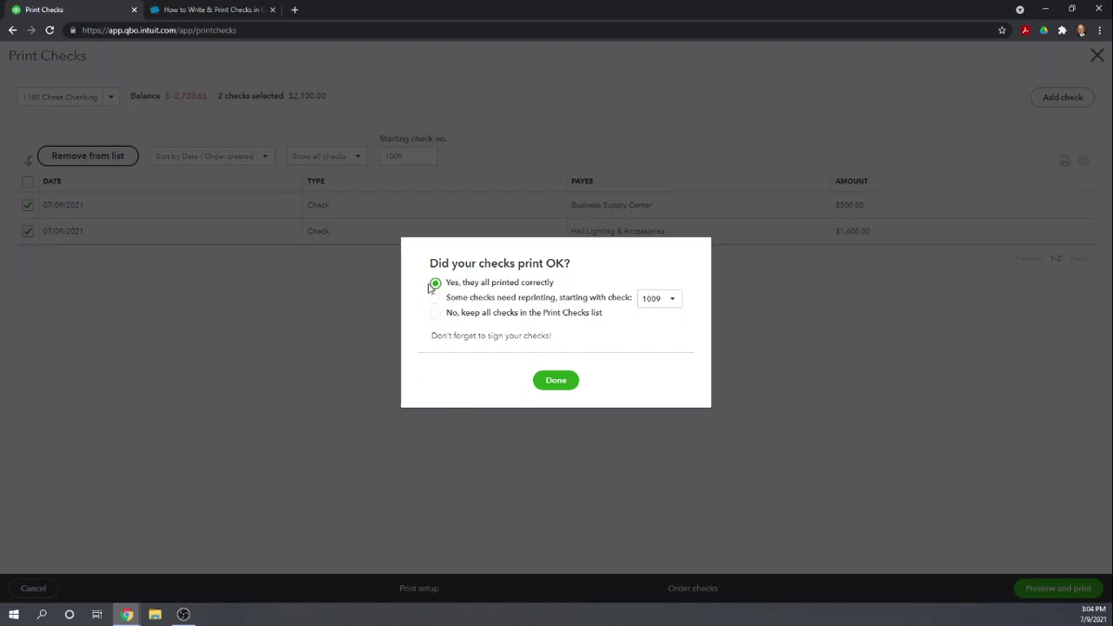
{"action": "left_click", "coordinate": [556, 380]}
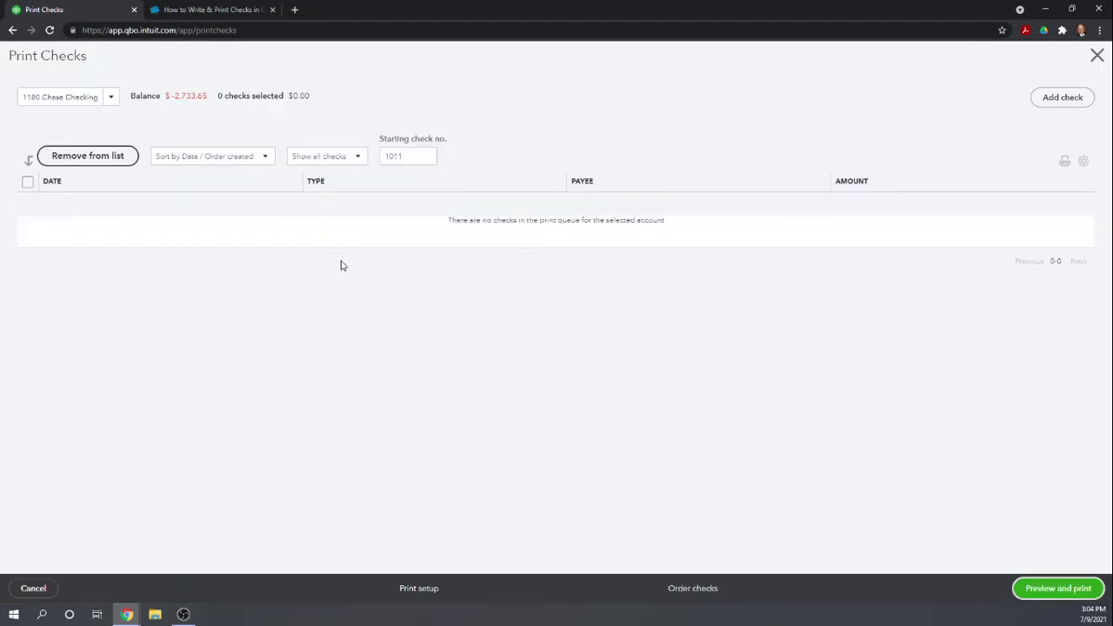
Use the browser Back button to return to Sales > Invoices.
{"action": "left_click", "coordinate": [12, 31]}
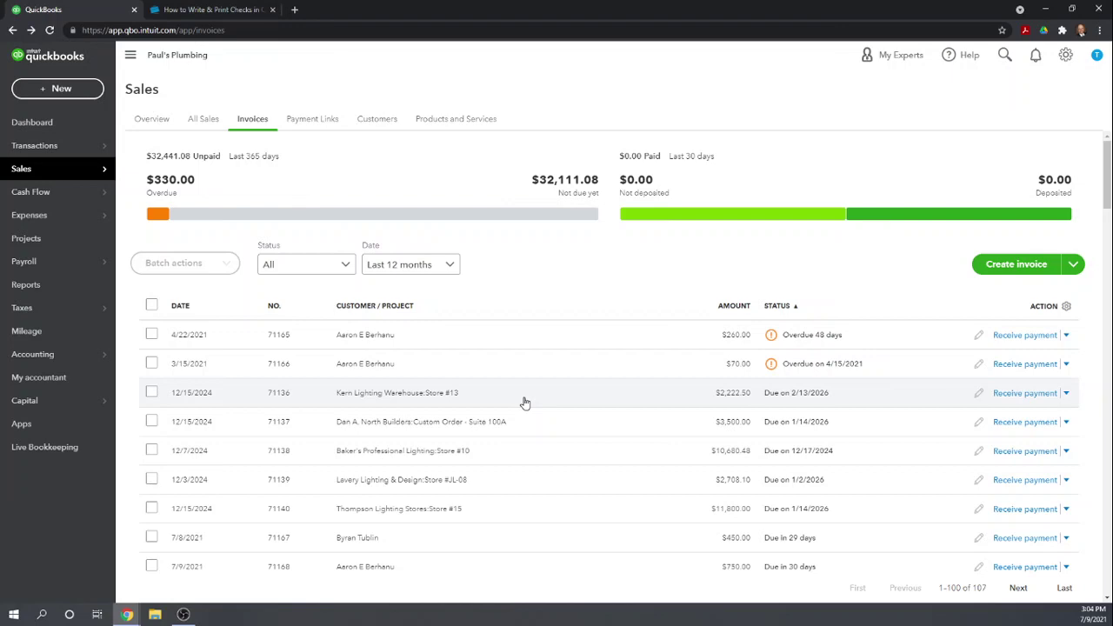
Switch to the 'How to Write & Print Checks in QuickBooks Online' tab and view its top.
{"action": "left_click", "coordinate": [231, 10]}
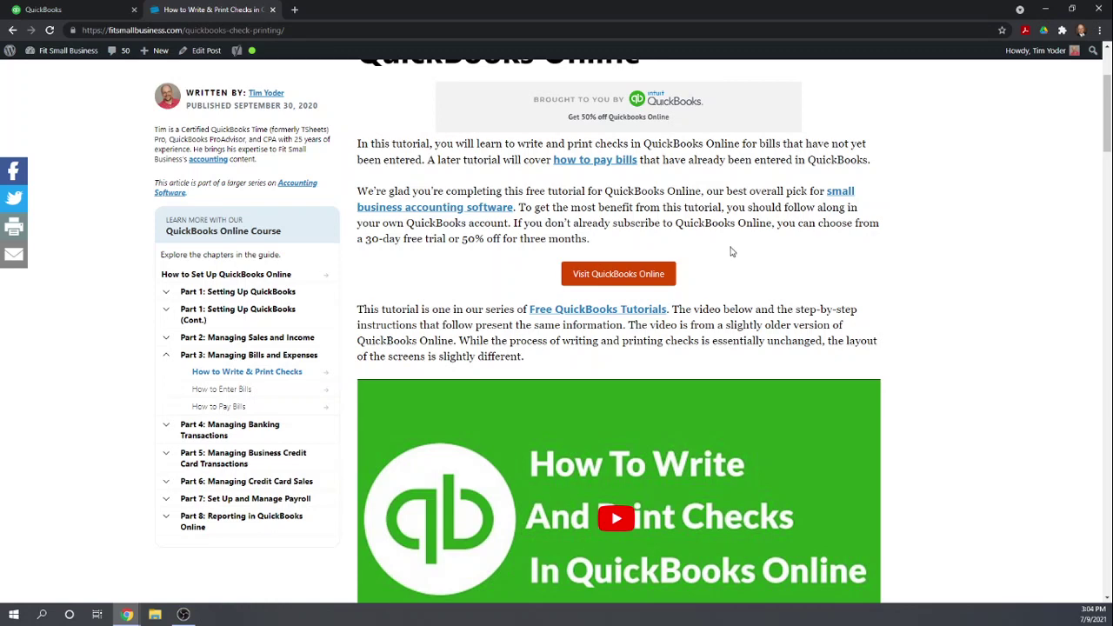
{"action": "scroll", "coordinate": [728, 252], "scroll_direction": "up", "scroll_amount": 2}
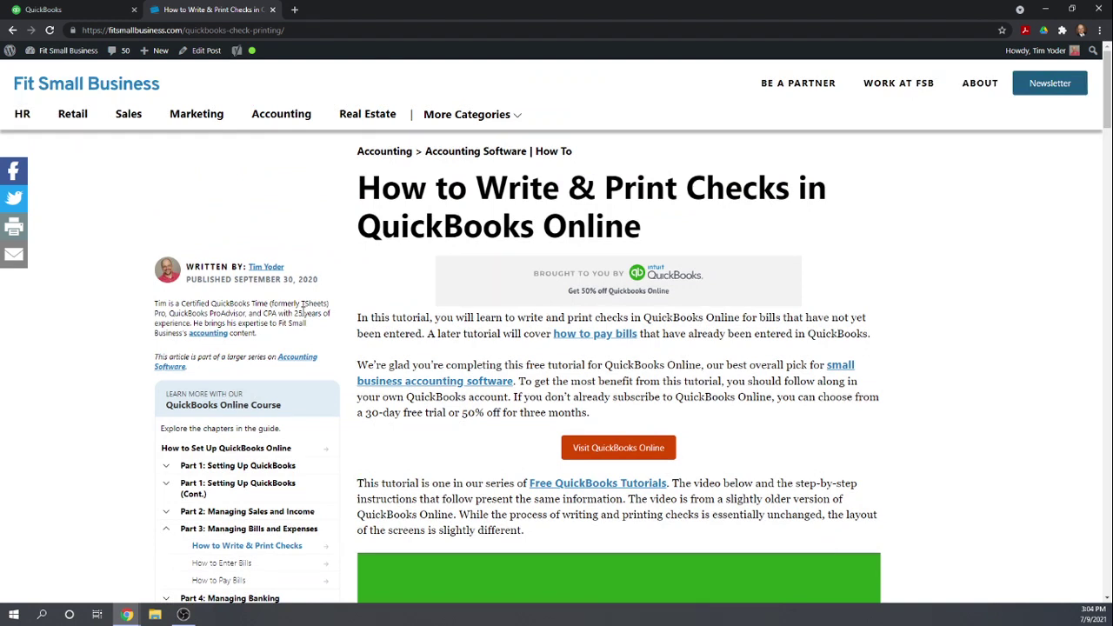